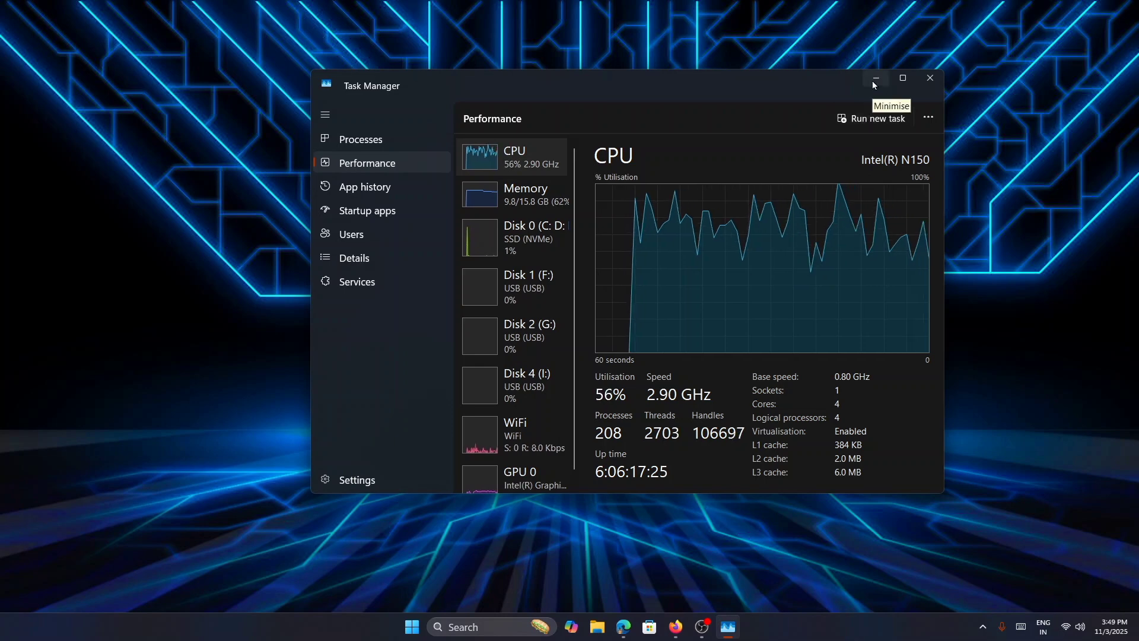
# Step: Close and reopen Task Manager, and display its list of startup apps
pyautogui.click(927, 81)
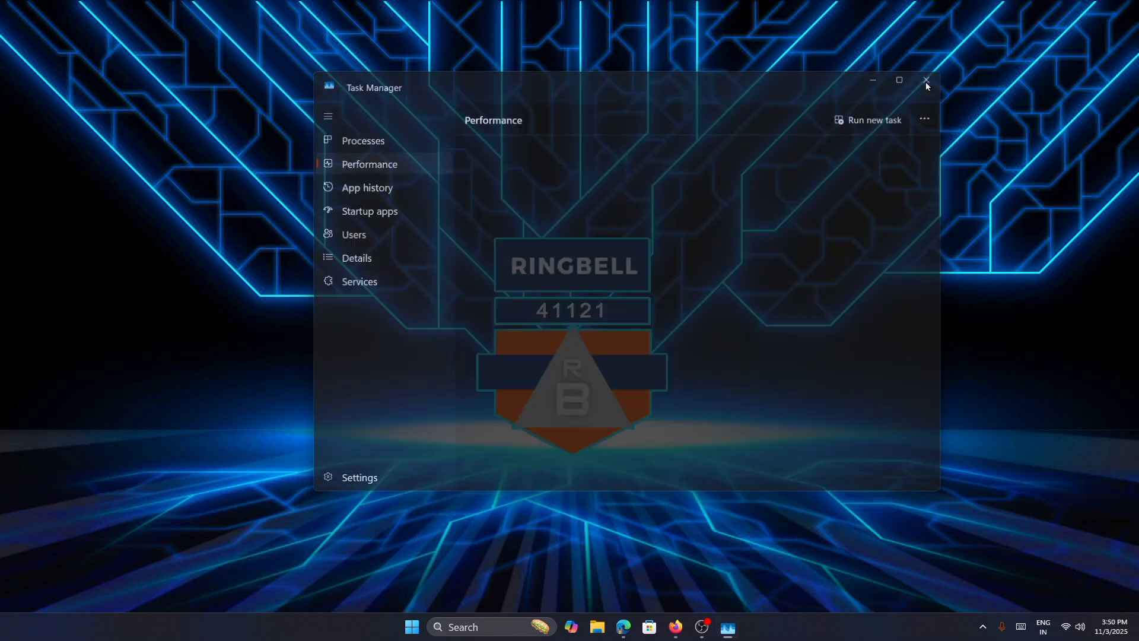
pyautogui.rightClick(425, 626)
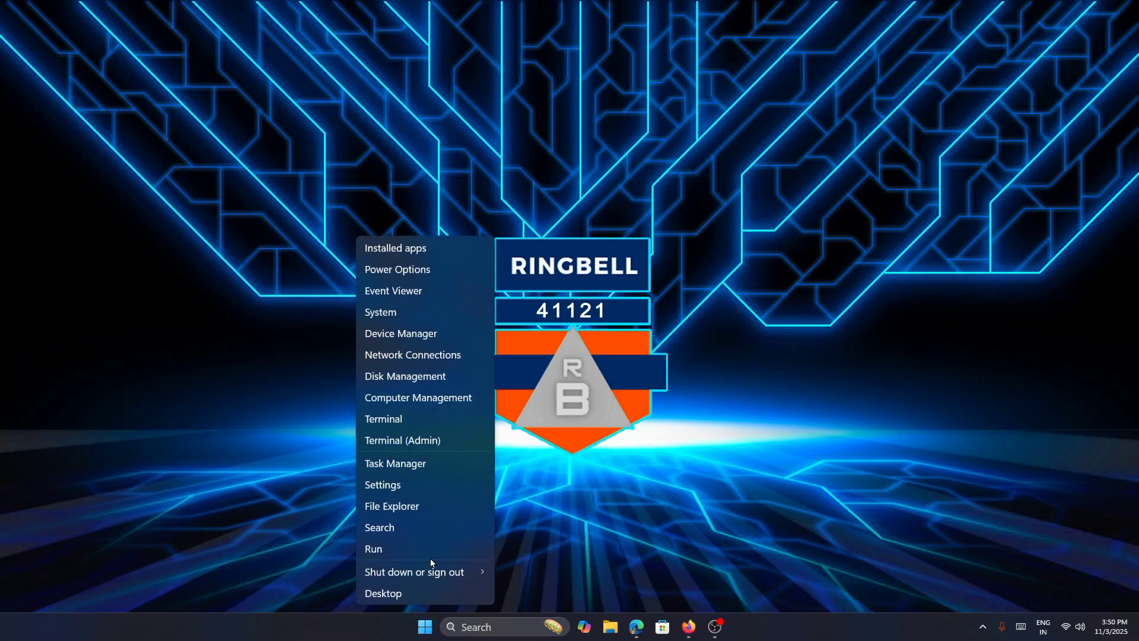
pyautogui.click(417, 463)
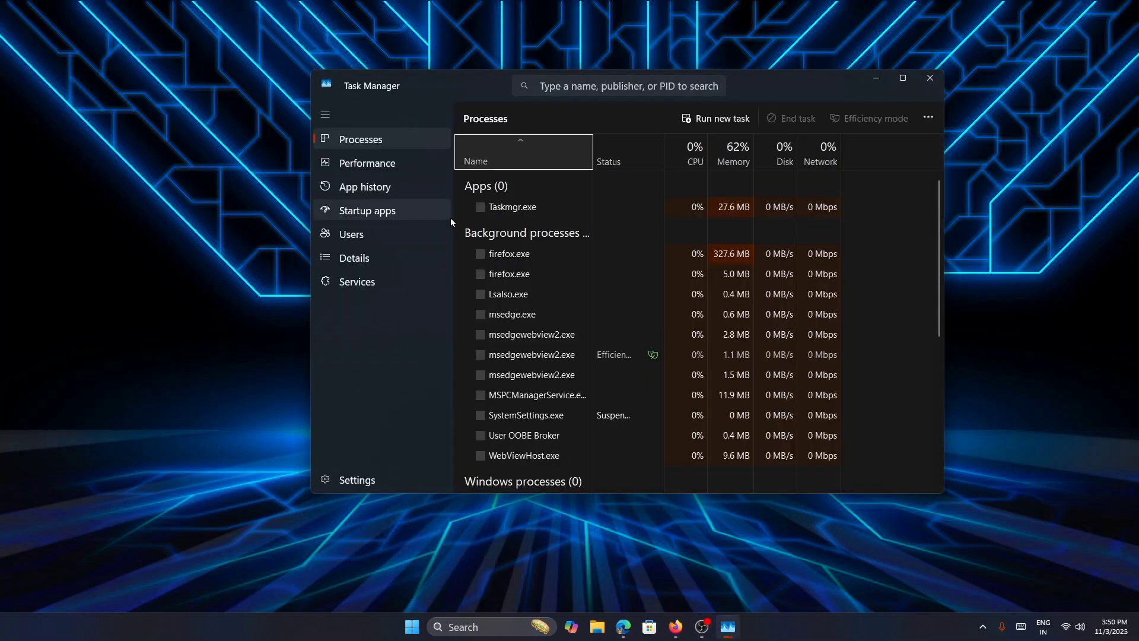
pyautogui.click(393, 213)
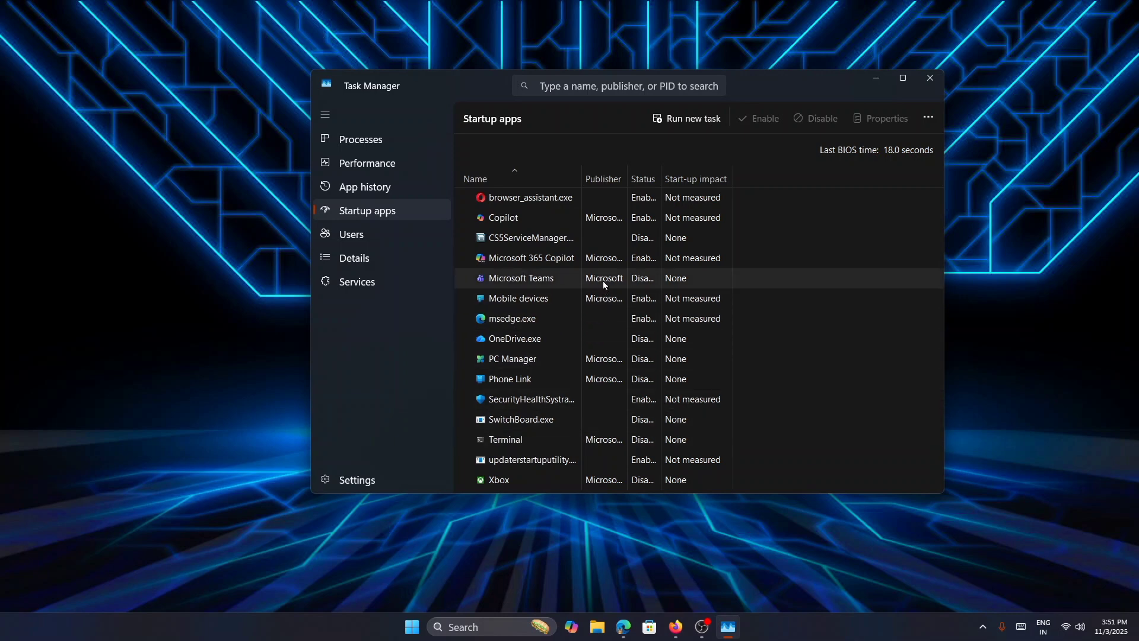
# Step: Disable browser_assistant.exe and Copilot in the startup apps list
pyautogui.rightClick(540, 198)
pyautogui.click(576, 213)
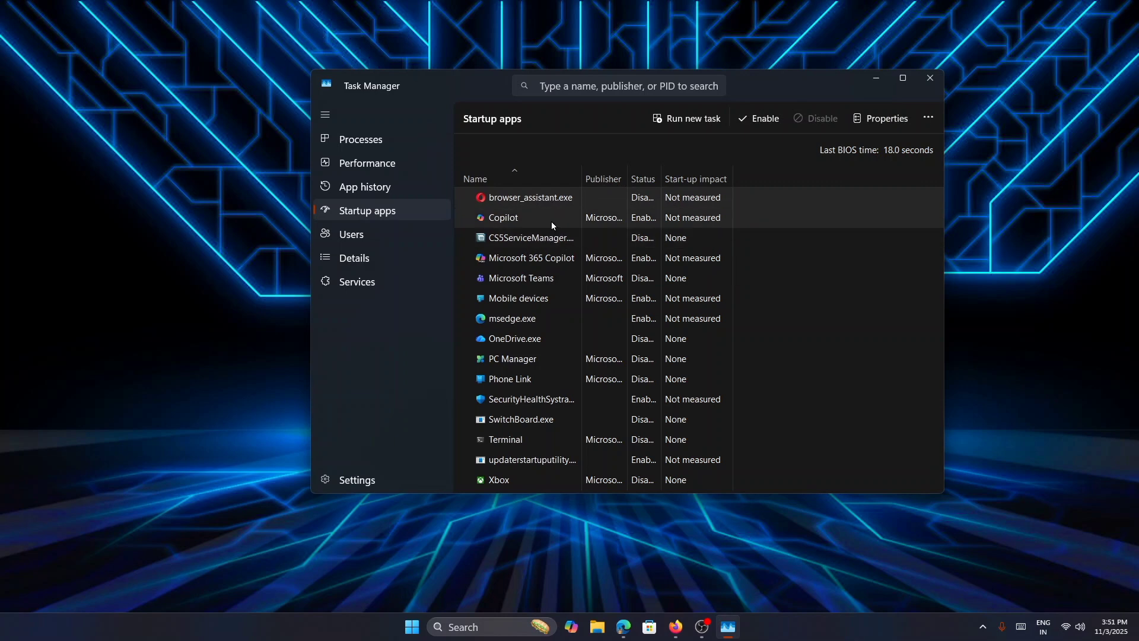
pyautogui.rightClick(550, 219)
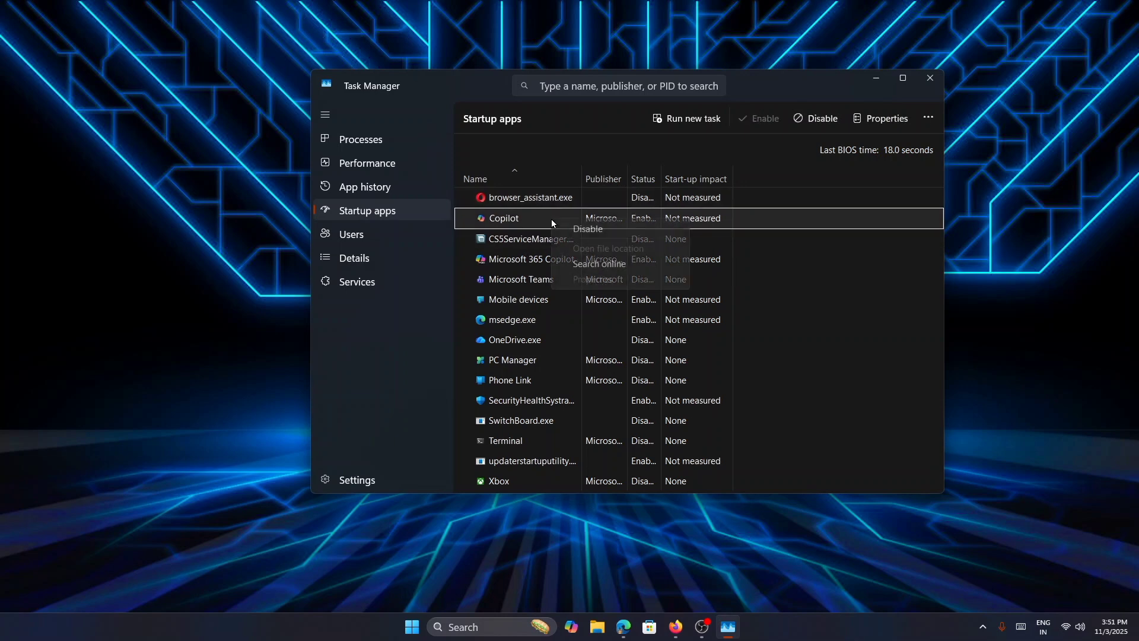
pyautogui.click(585, 228)
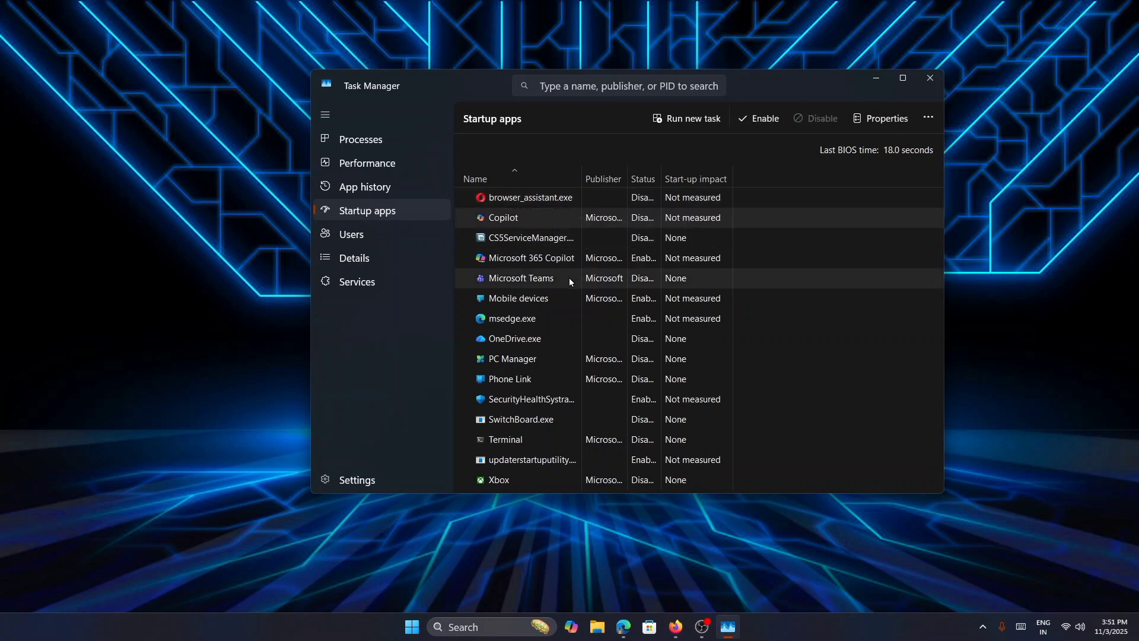
# Step: Disable Microsoft 365 Copilot as a startup app
pyautogui.rightClick(544, 259)
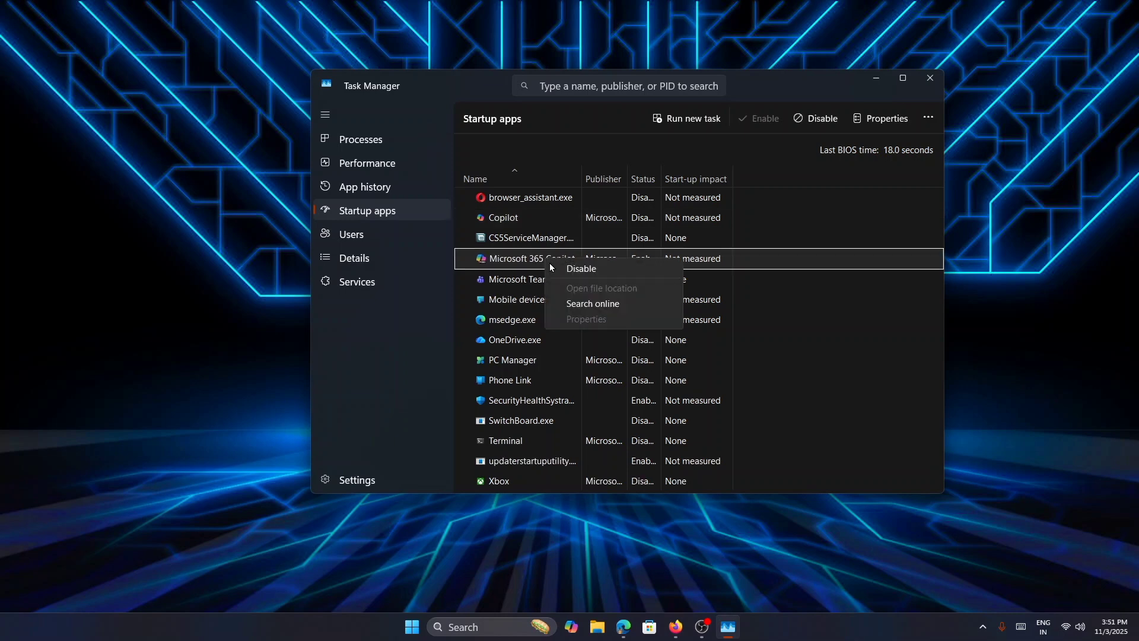
pyautogui.click(579, 268)
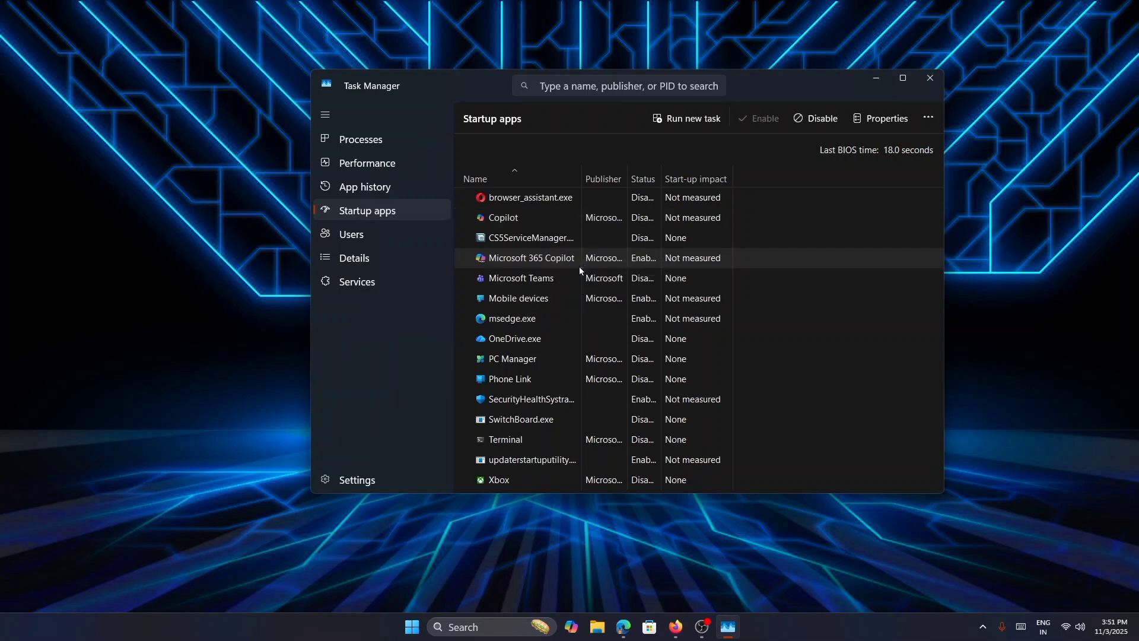
pyautogui.rightClick(539, 283)
pyautogui.click(864, 245)
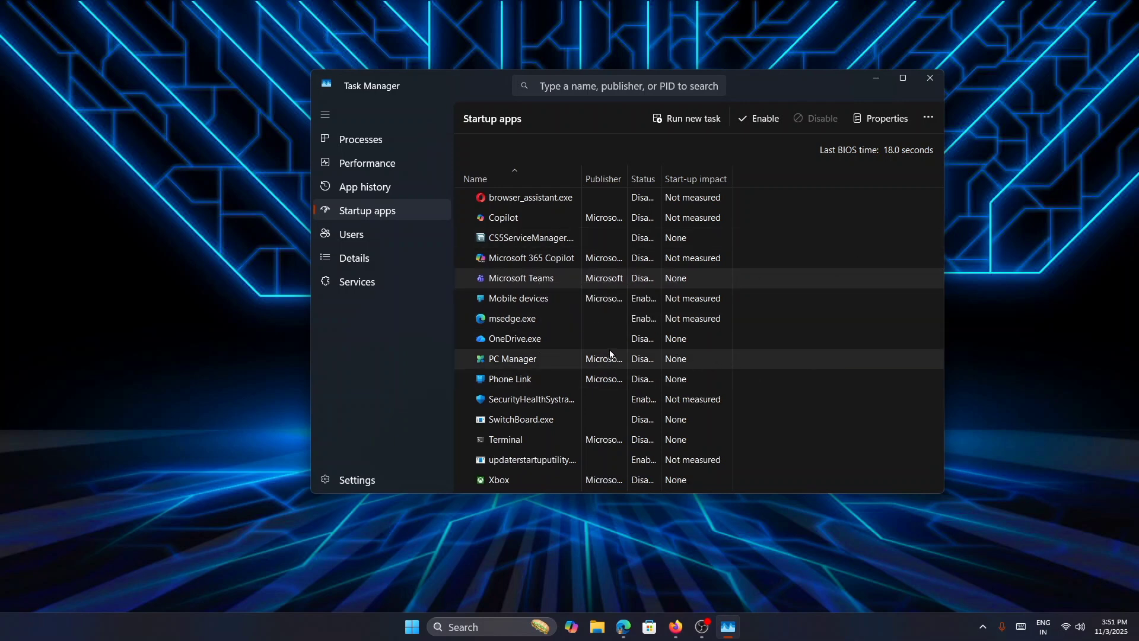
# Step: Disable Mobile devices and msedge.exe so they do not launch at startup
pyautogui.rightClick(541, 301)
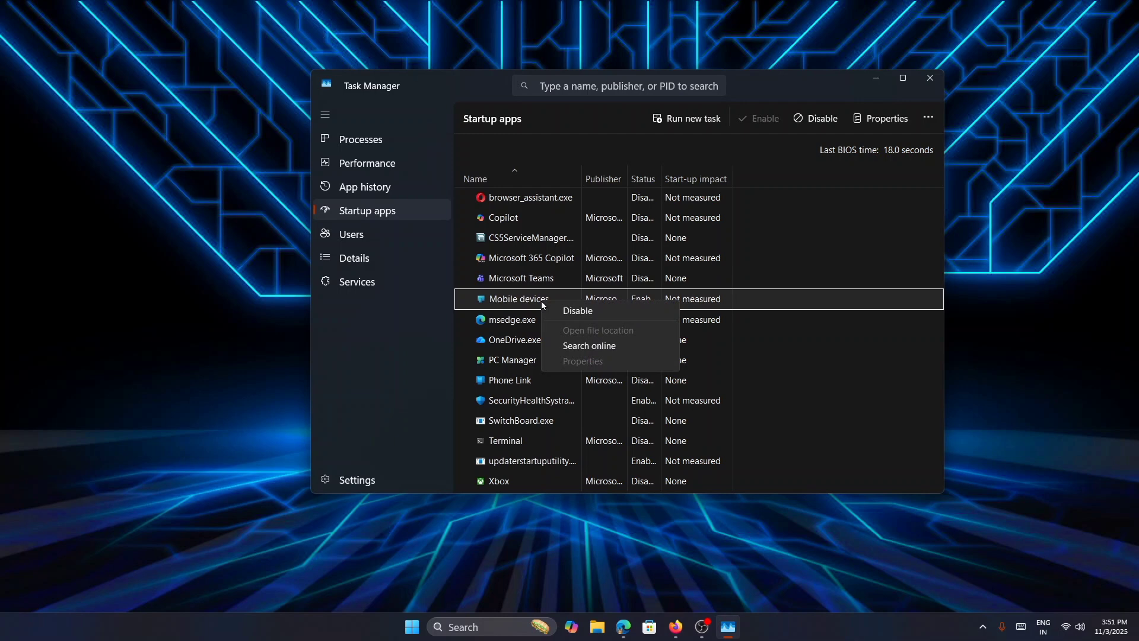
pyautogui.click(576, 309)
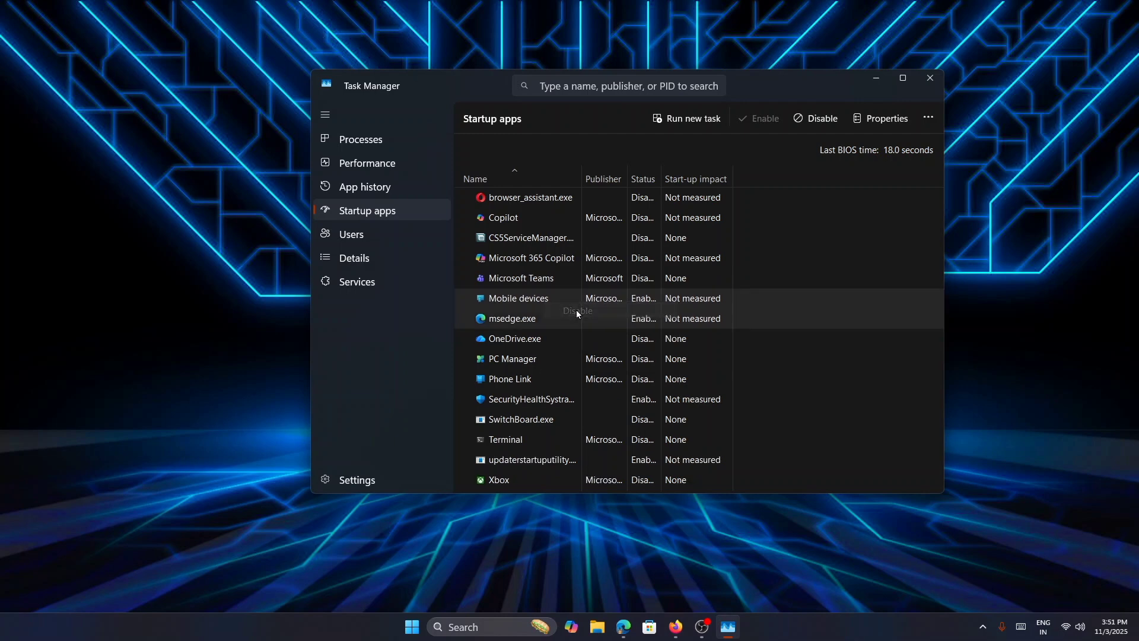
pyautogui.rightClick(539, 319)
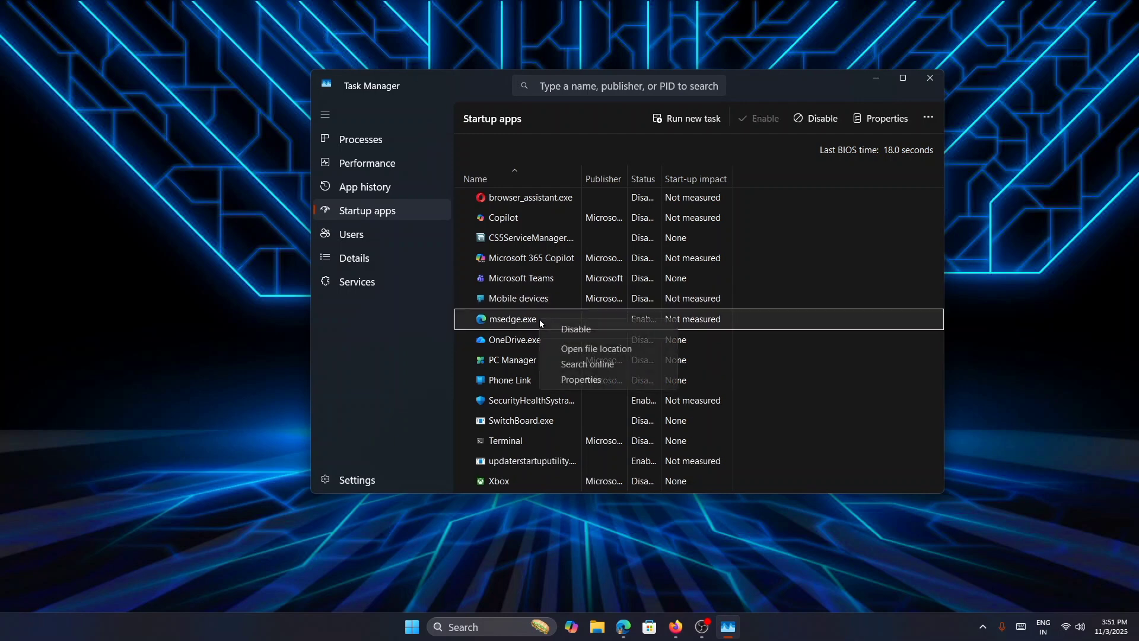
pyautogui.click(585, 330)
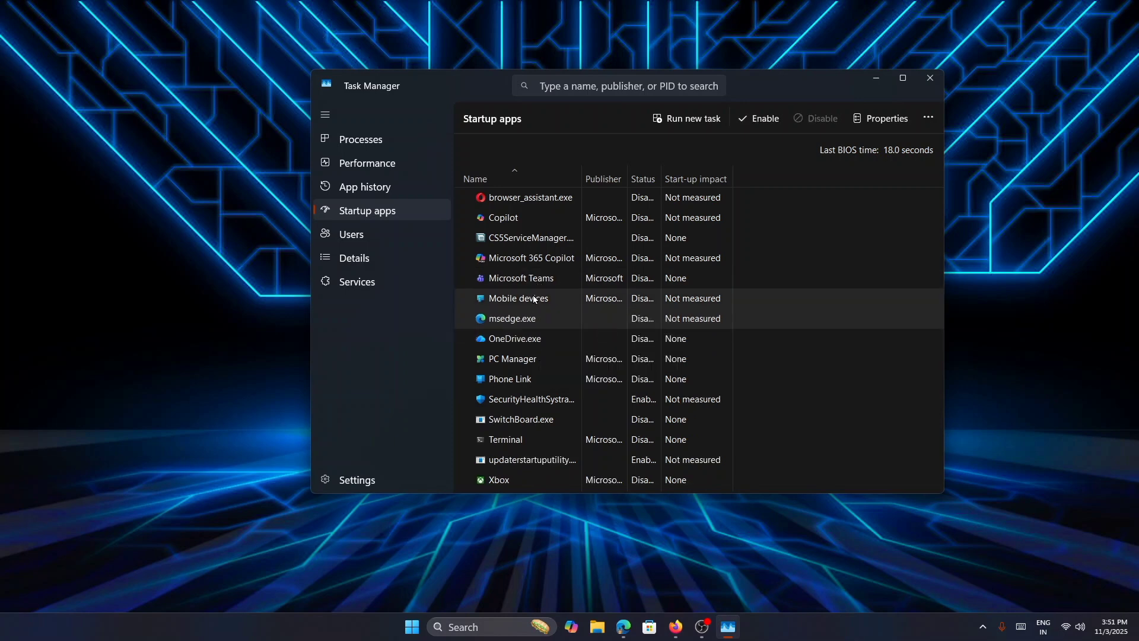
# Step: Enable OneDrive.exe and Xbox as startup apps, and close Task Manager
pyautogui.rightClick(523, 341)
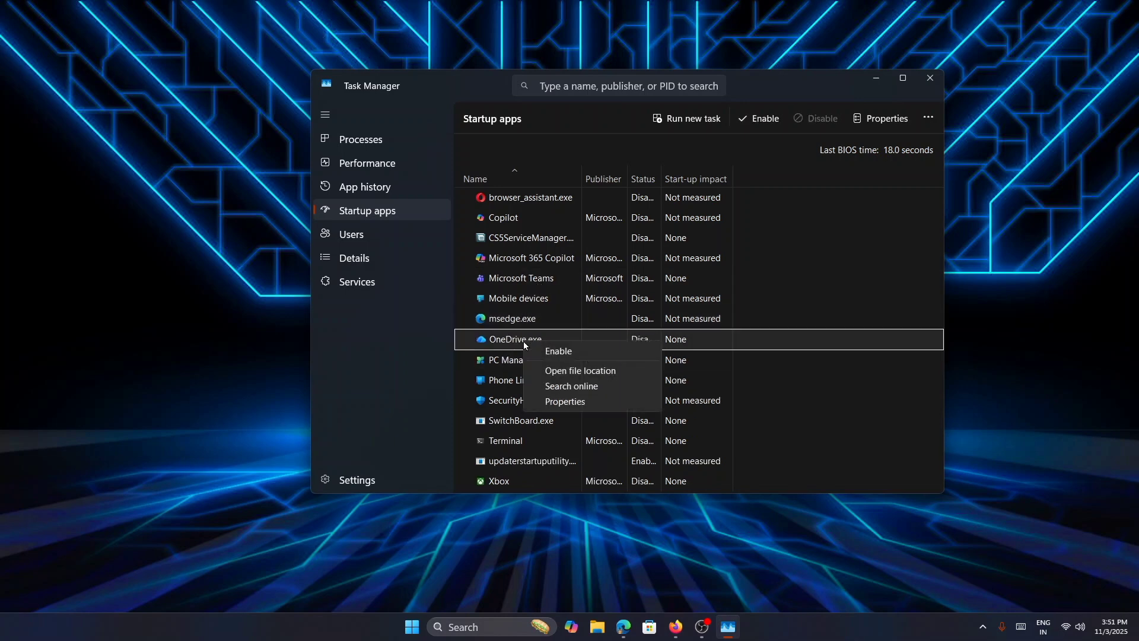
pyautogui.click(569, 350)
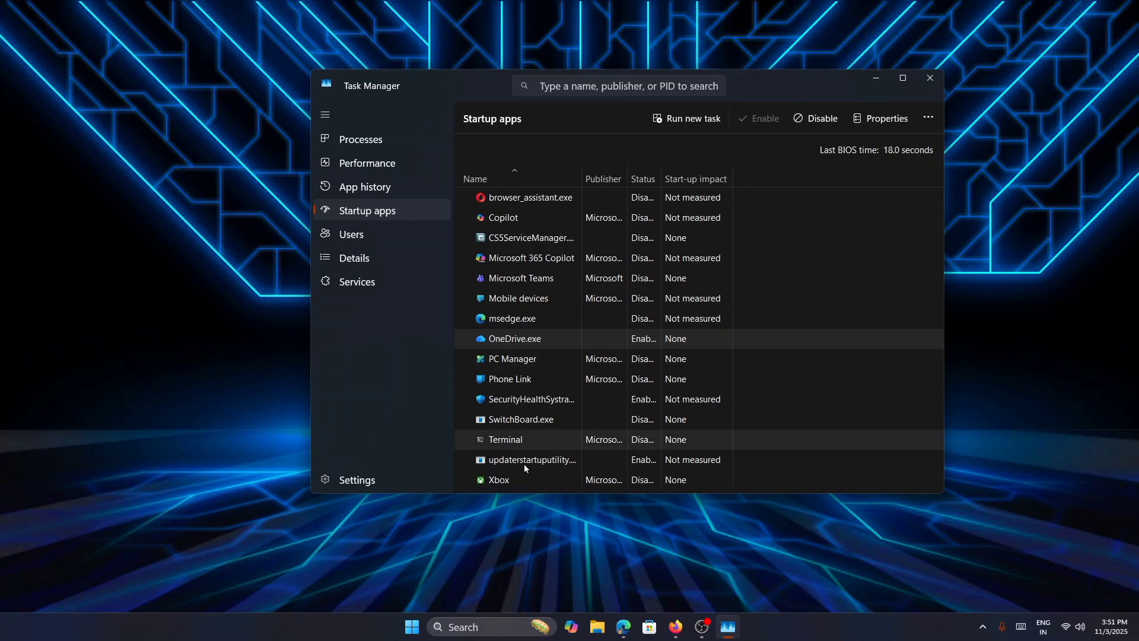
pyautogui.rightClick(510, 480)
pyautogui.click(541, 490)
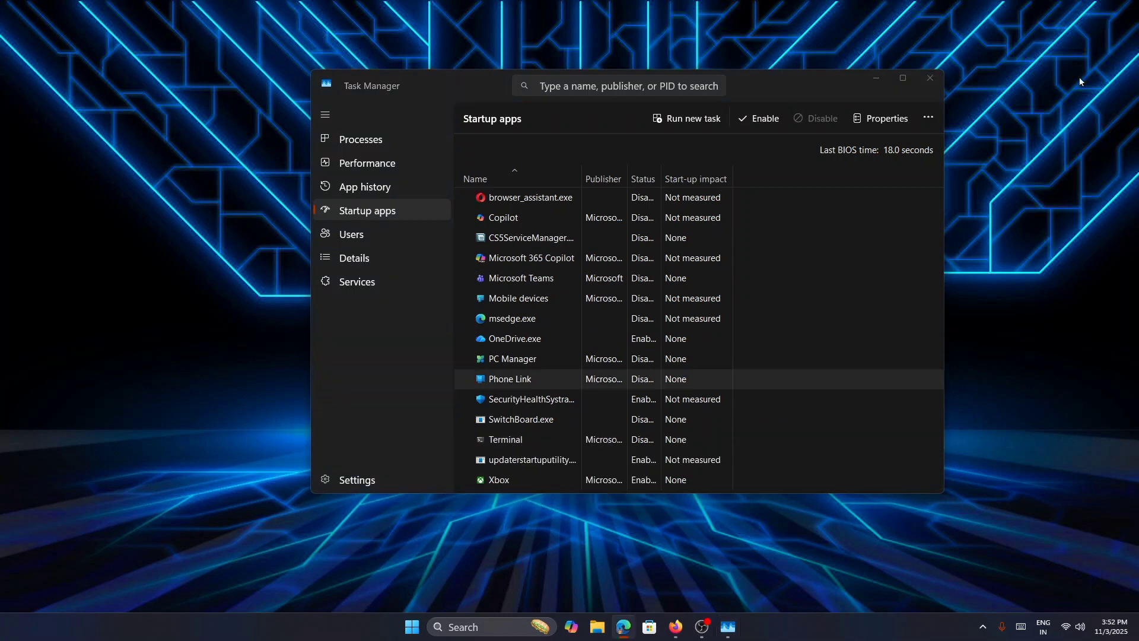
pyautogui.click(935, 80)
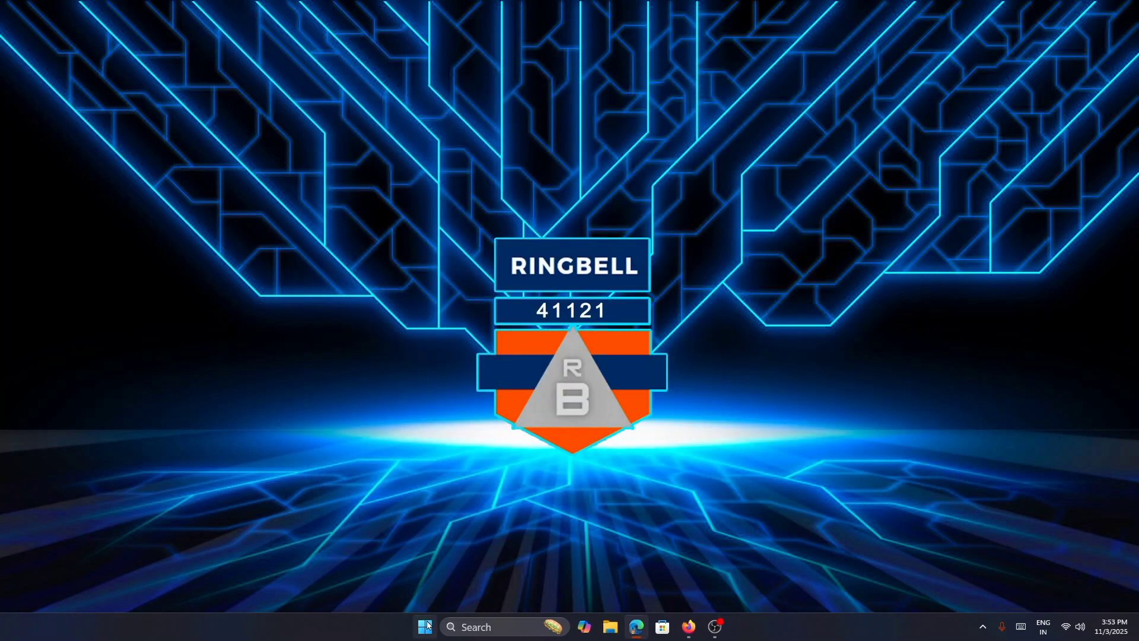
# Step: Switch to Windows Settings and open the list of installed apps
pyautogui.click(427, 626)
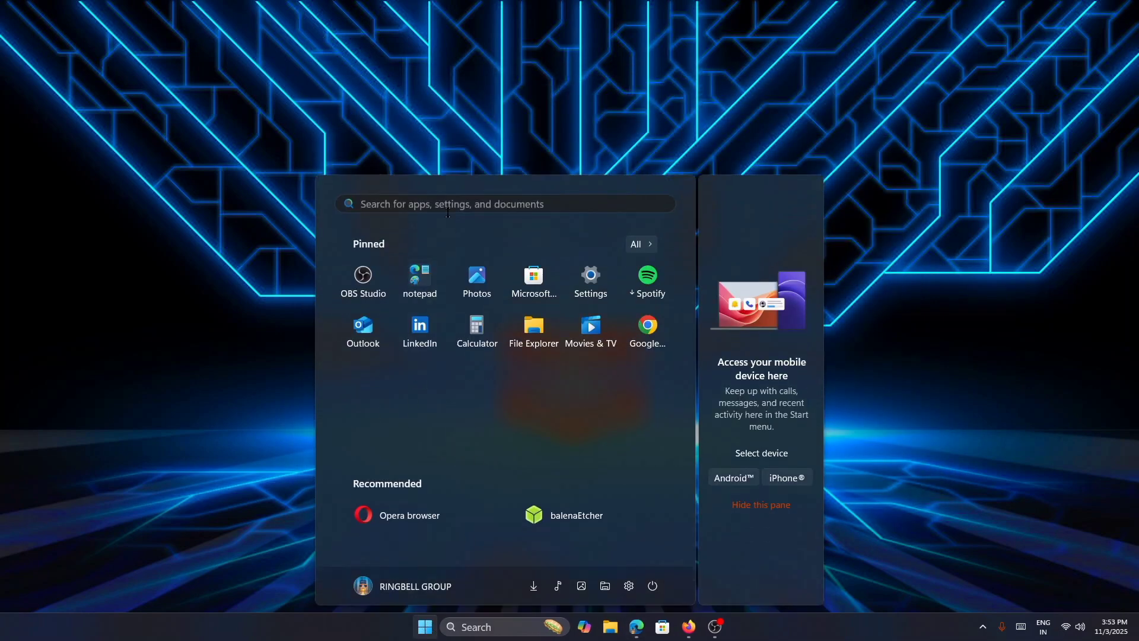
pyautogui.click(589, 278)
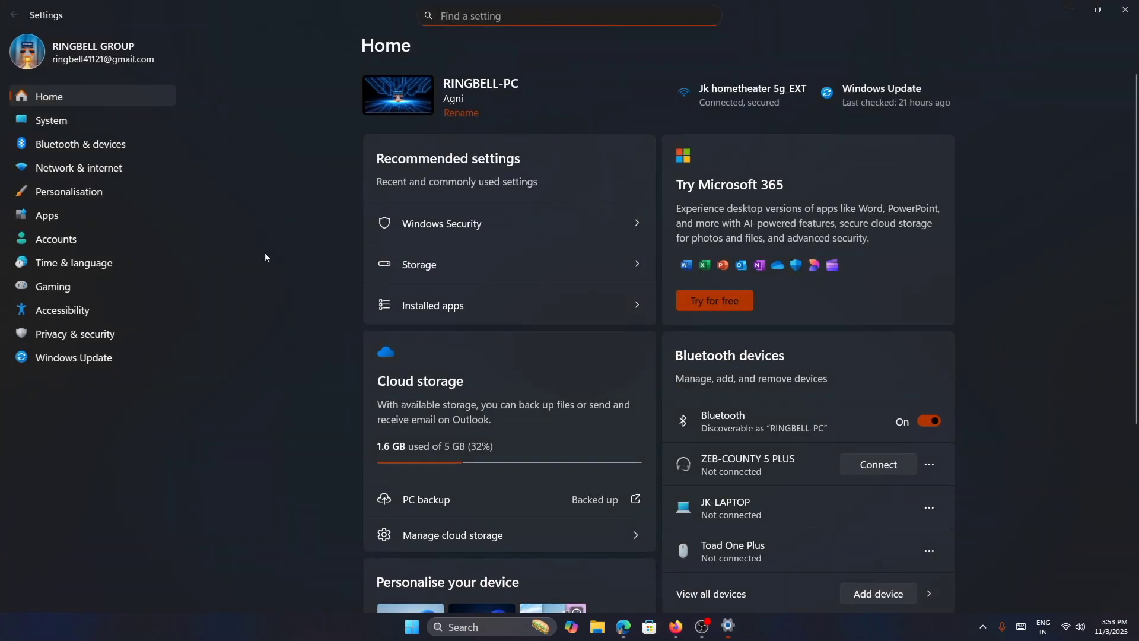
pyautogui.click(62, 217)
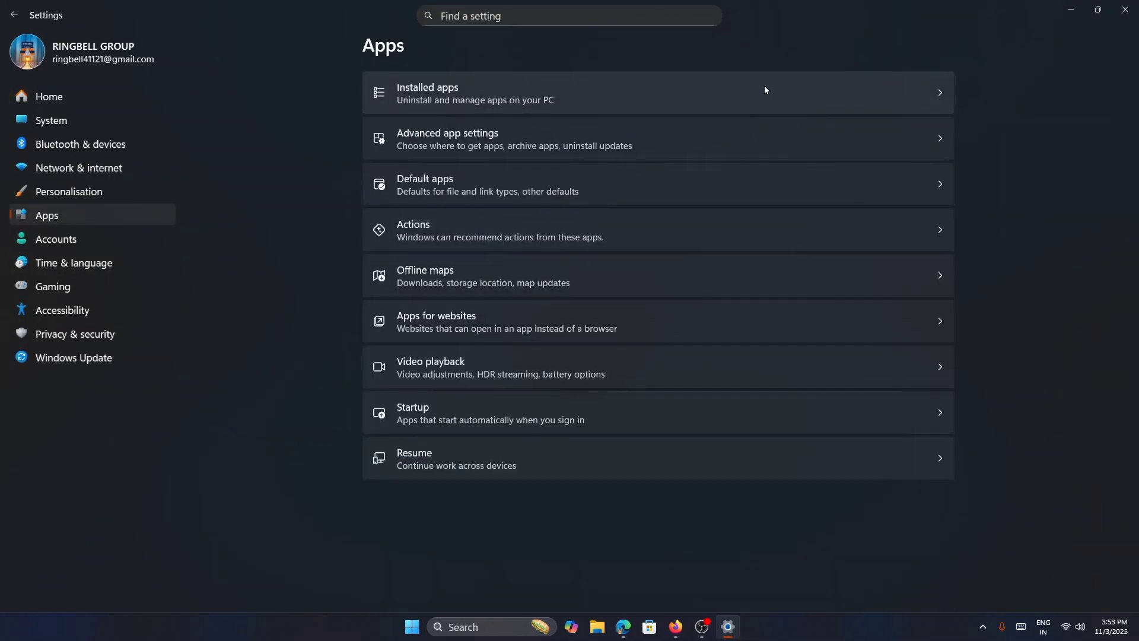
pyautogui.click(790, 97)
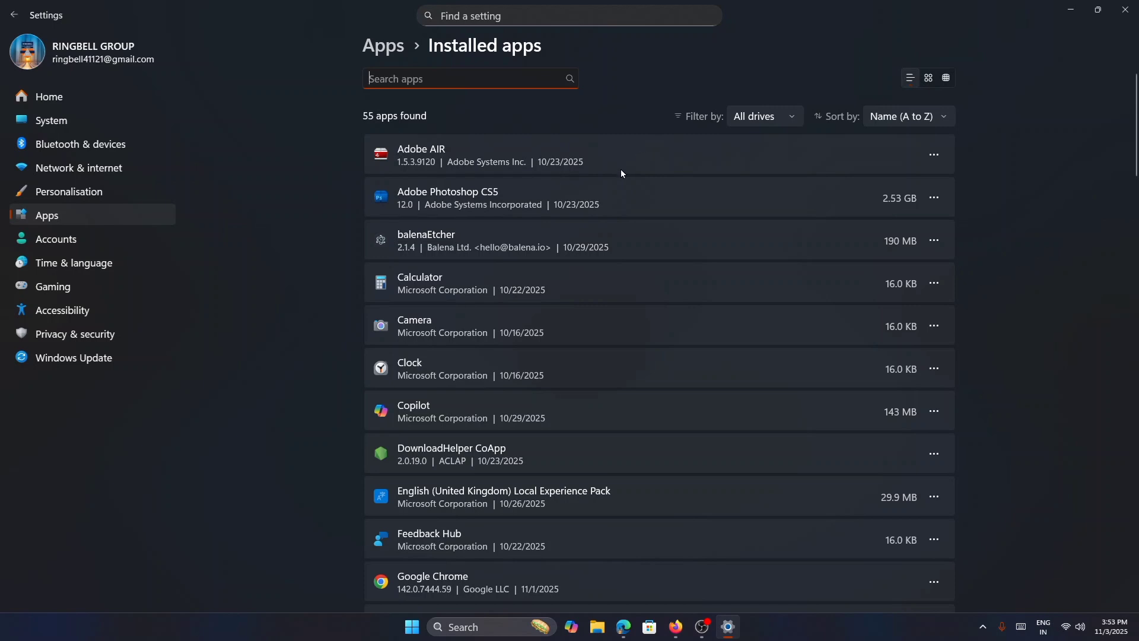
# Step: Uninstall Microsoft OneDrive from the installed apps list
pyautogui.scroll(-2, 624, 178)
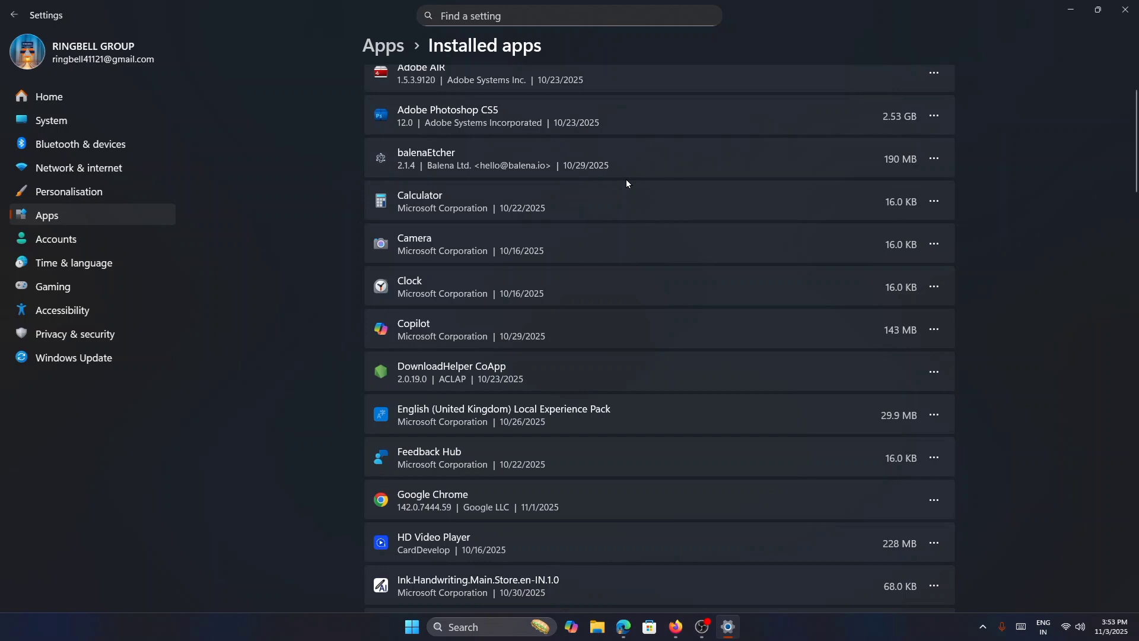
pyautogui.scroll(-1, 628, 184)
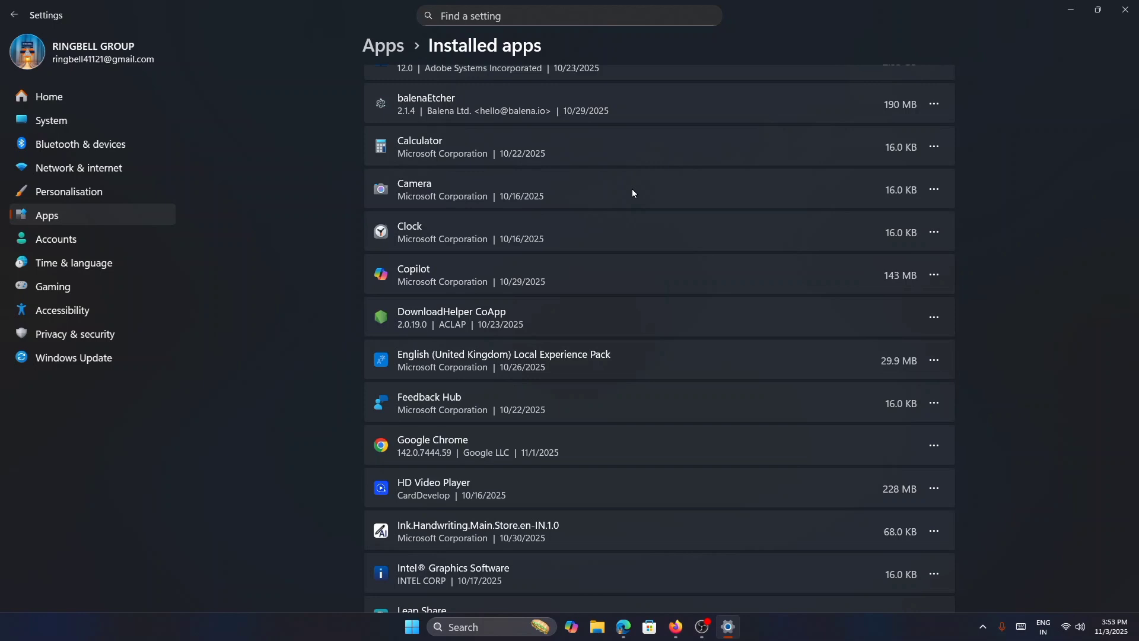
pyautogui.scroll(-2, 657, 259)
pyautogui.scroll(-5, 717, 415)
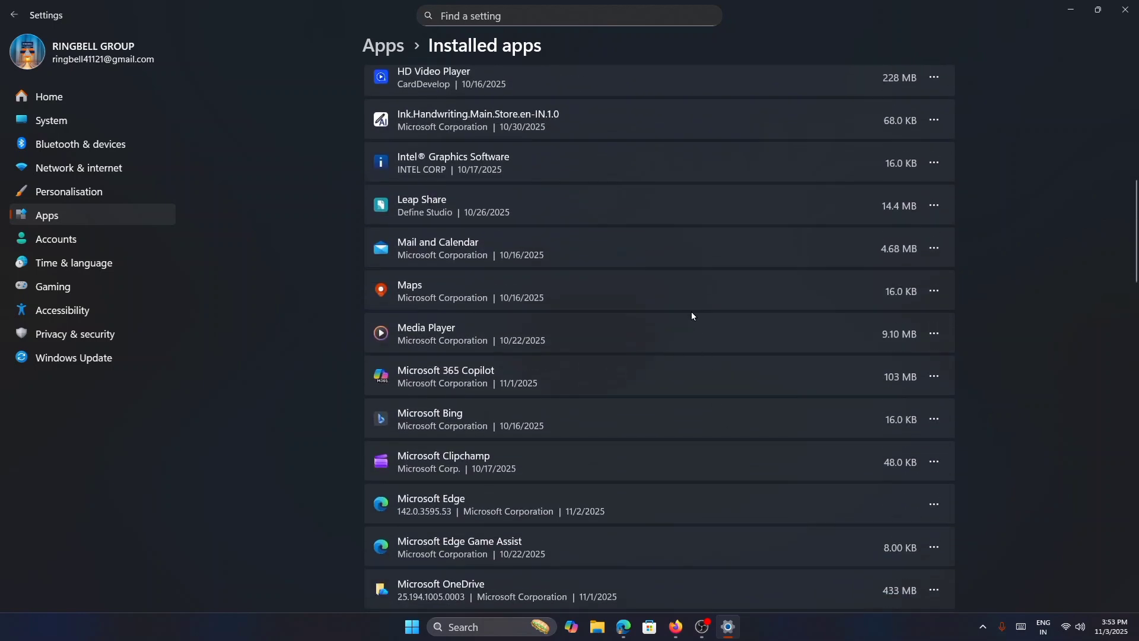
pyautogui.scroll(-4, 688, 311)
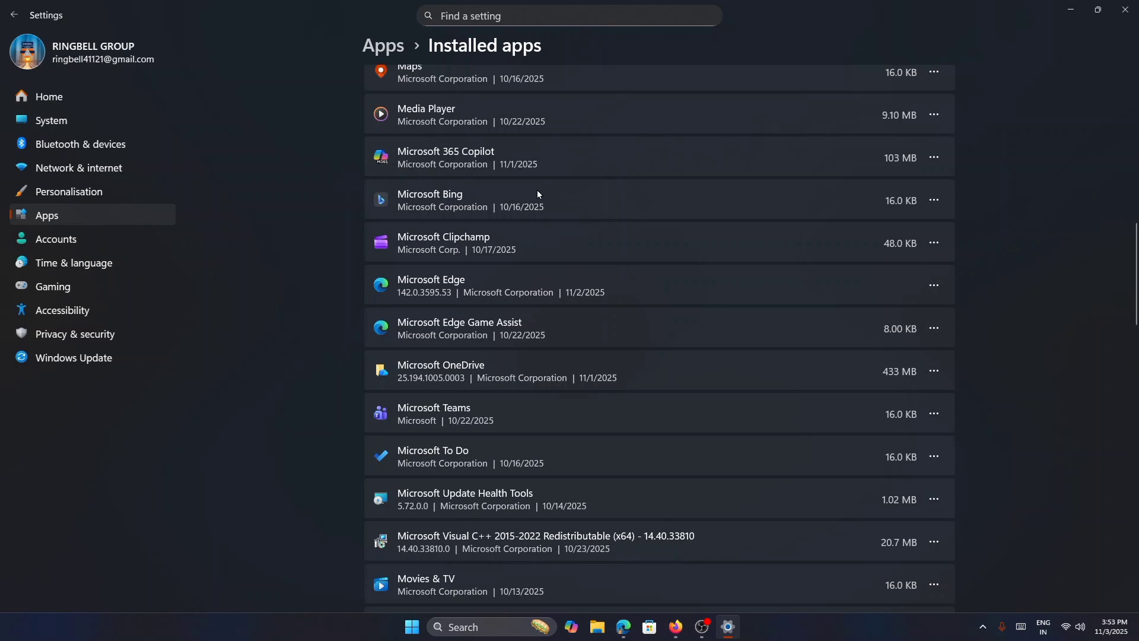
pyautogui.click(936, 371)
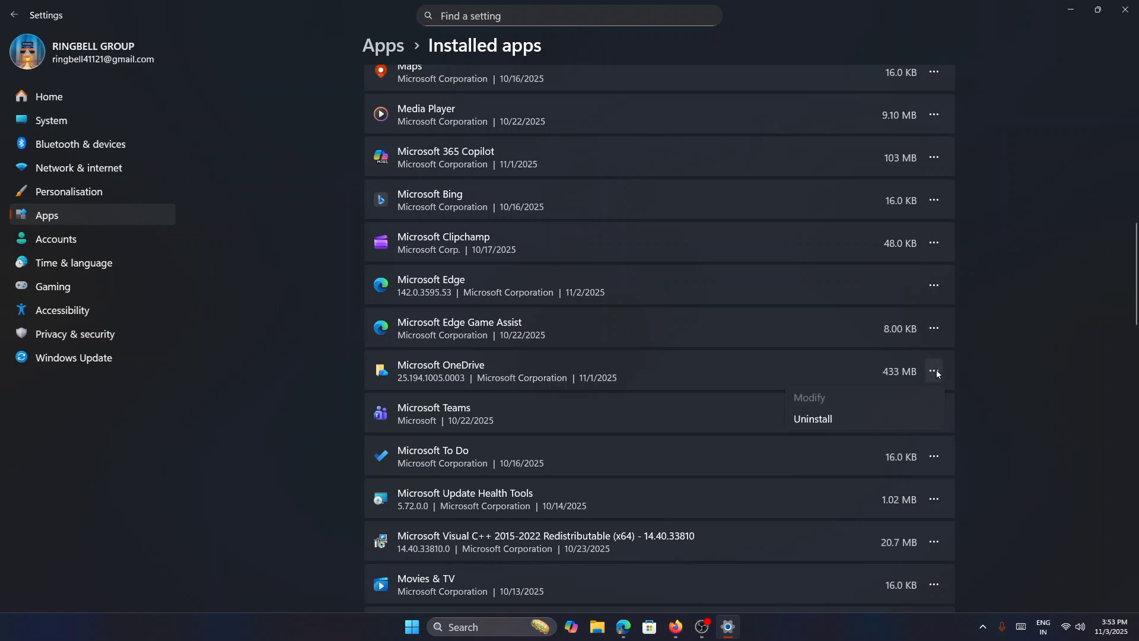
pyautogui.click(834, 424)
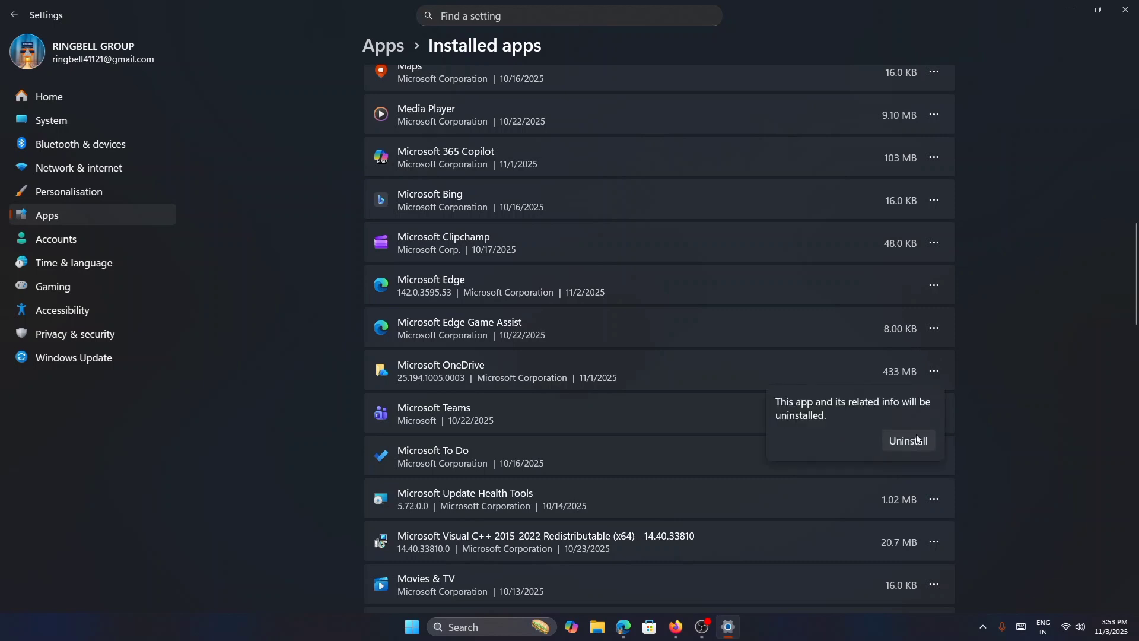
pyautogui.click(913, 439)
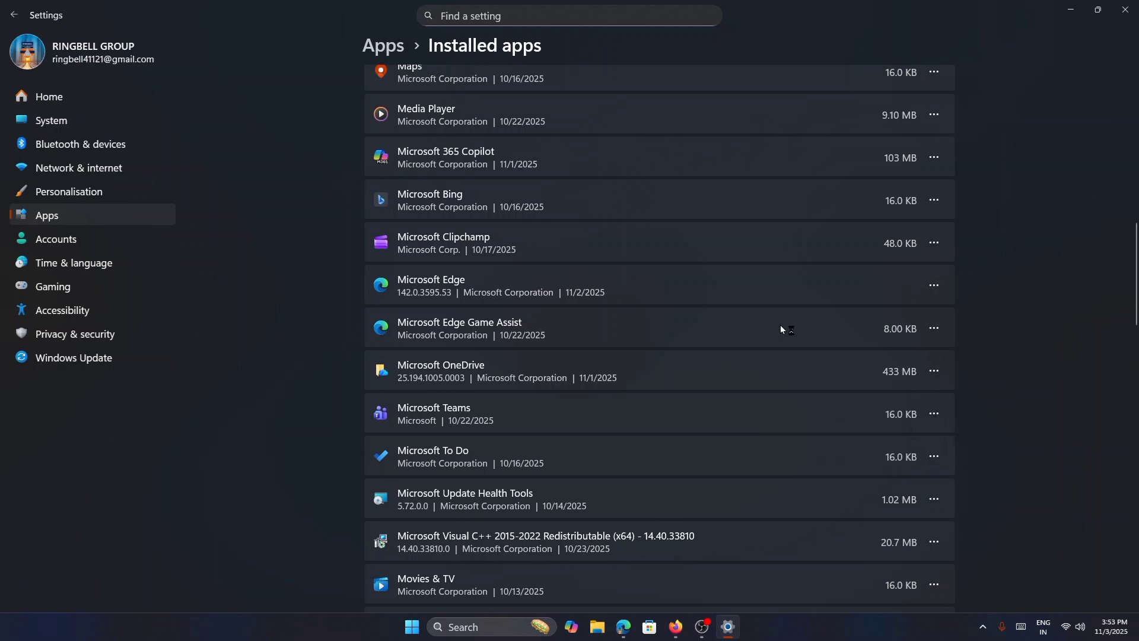
# Step: Check the advanced options of Microsoft Bing and return to the installed apps list
pyautogui.click(934, 242)
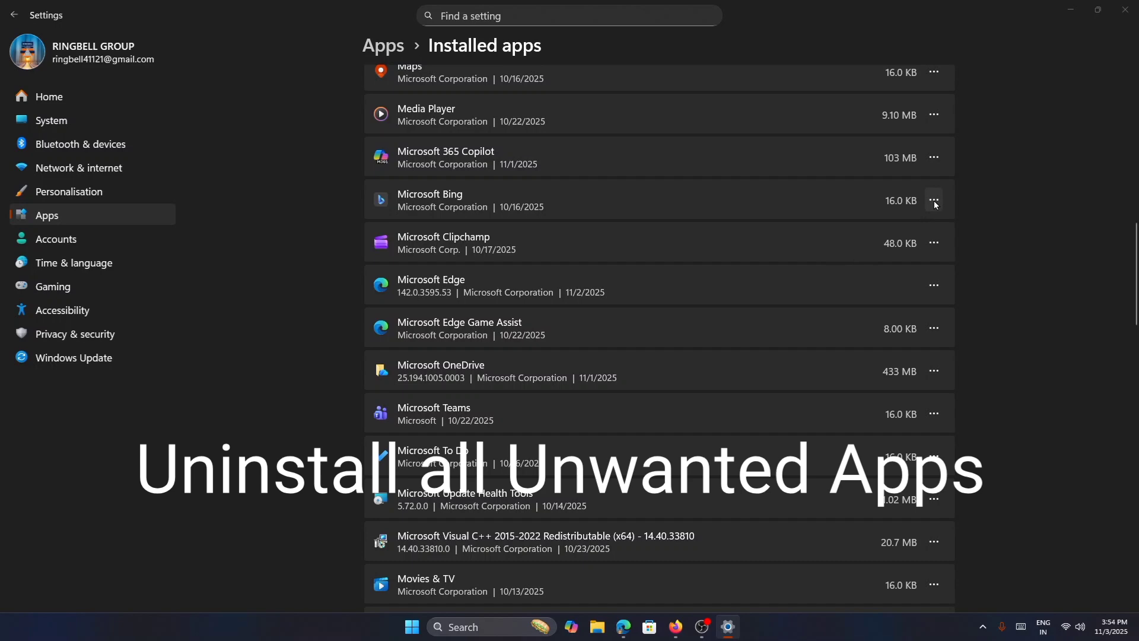
pyautogui.click(934, 201)
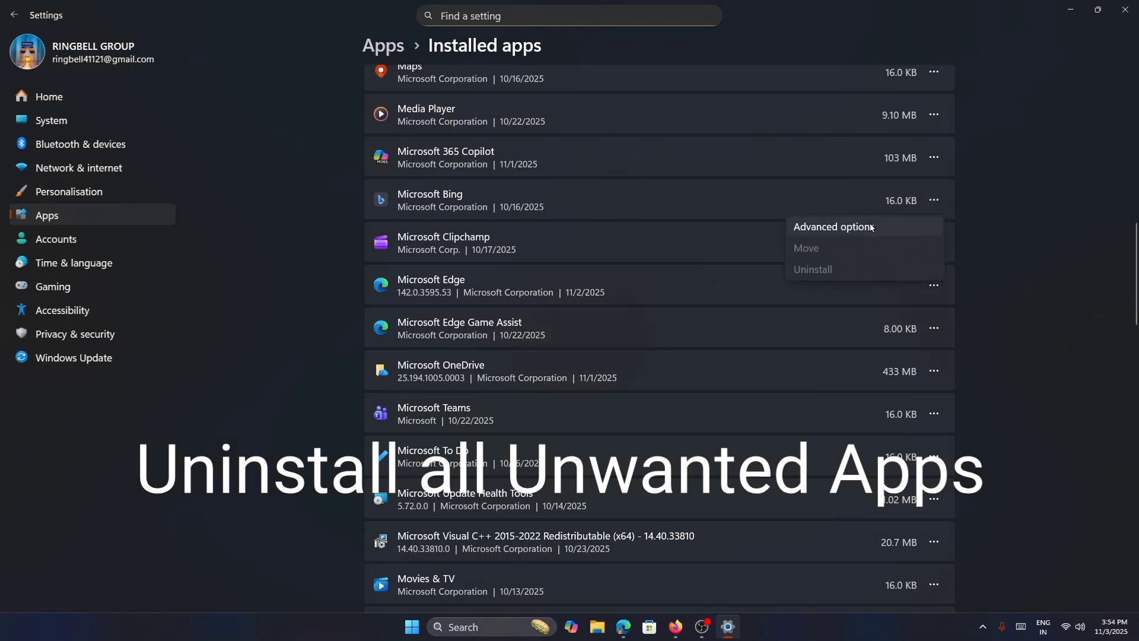
pyautogui.click(832, 226)
pyautogui.click(478, 46)
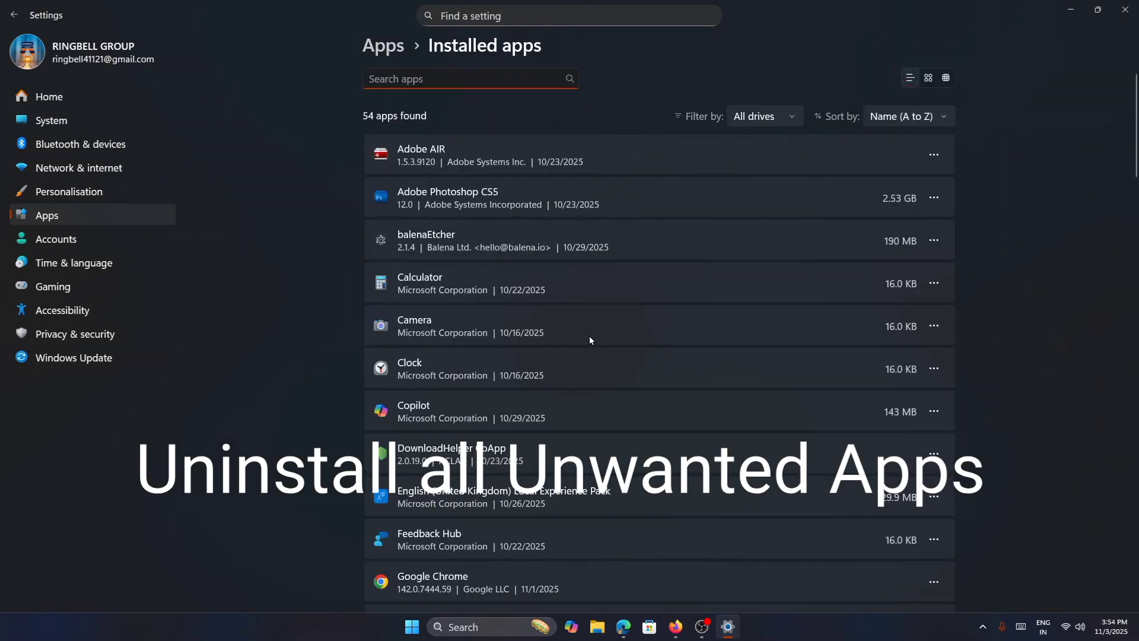
# Step: Uninstall balenaEtcher from the installed apps
pyautogui.click(933, 240)
pyautogui.click(846, 287)
pyautogui.click(913, 310)
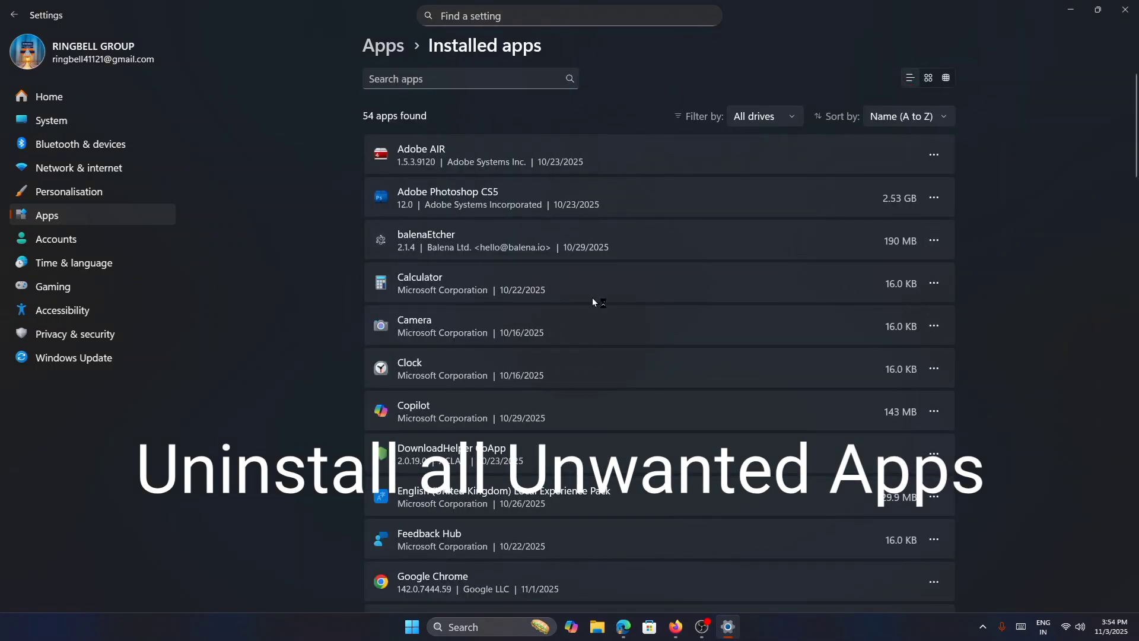
# Step: Uninstall Leap Share from the installed apps
pyautogui.scroll(-6, 538, 339)
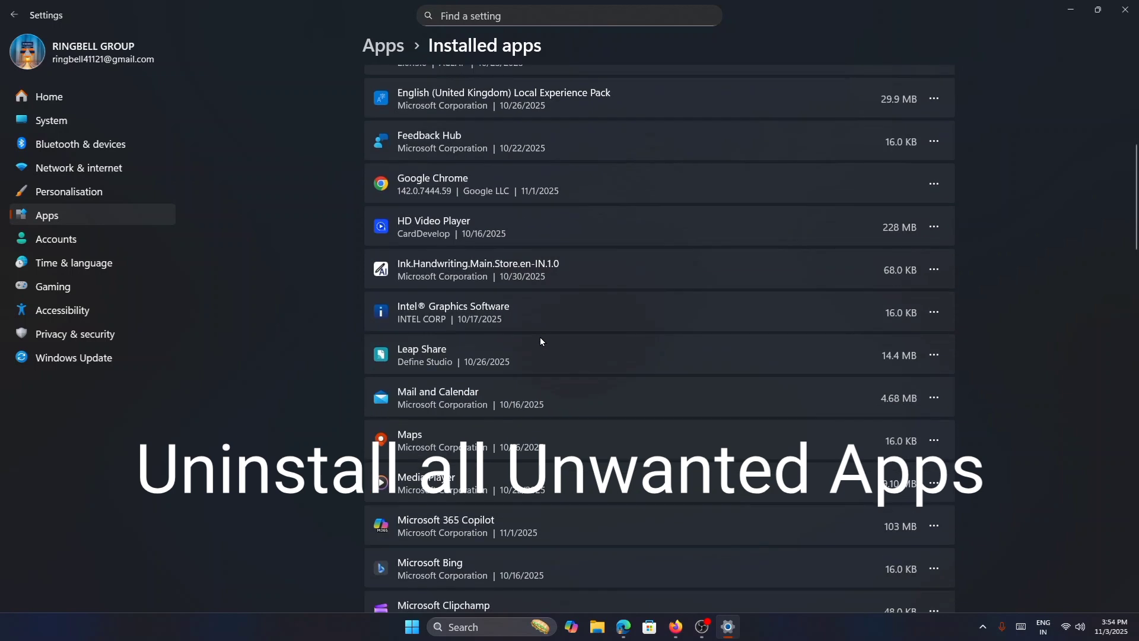
pyautogui.click(934, 354)
pyautogui.click(846, 401)
pyautogui.click(913, 425)
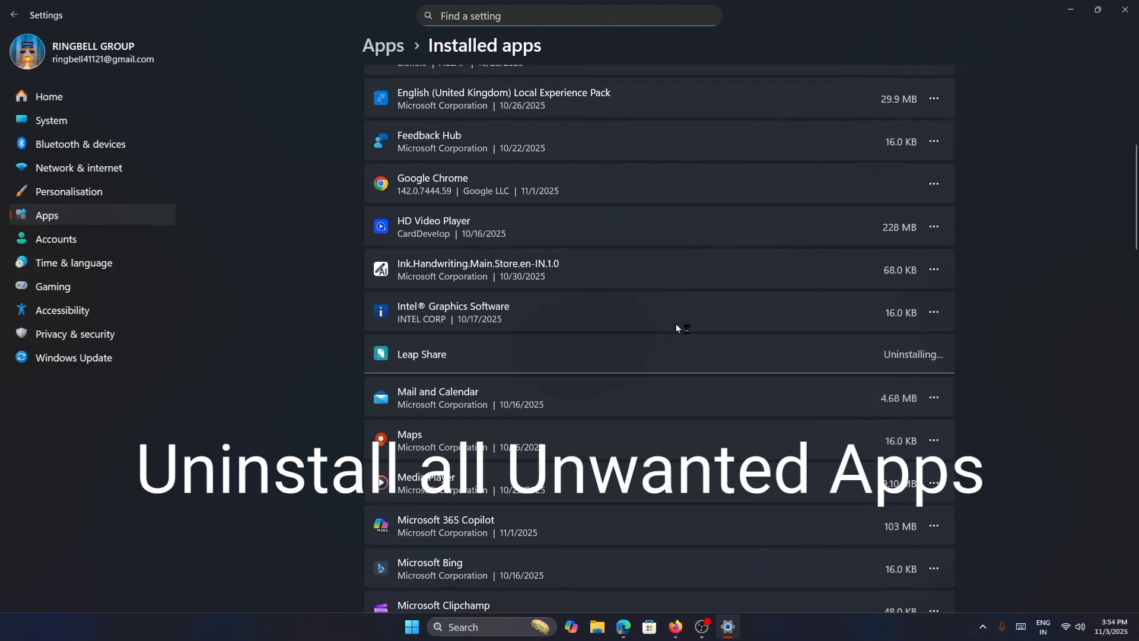
# Step: Uninstall Microsoft Clipchamp from the installed apps
pyautogui.scroll(-2, 610, 342)
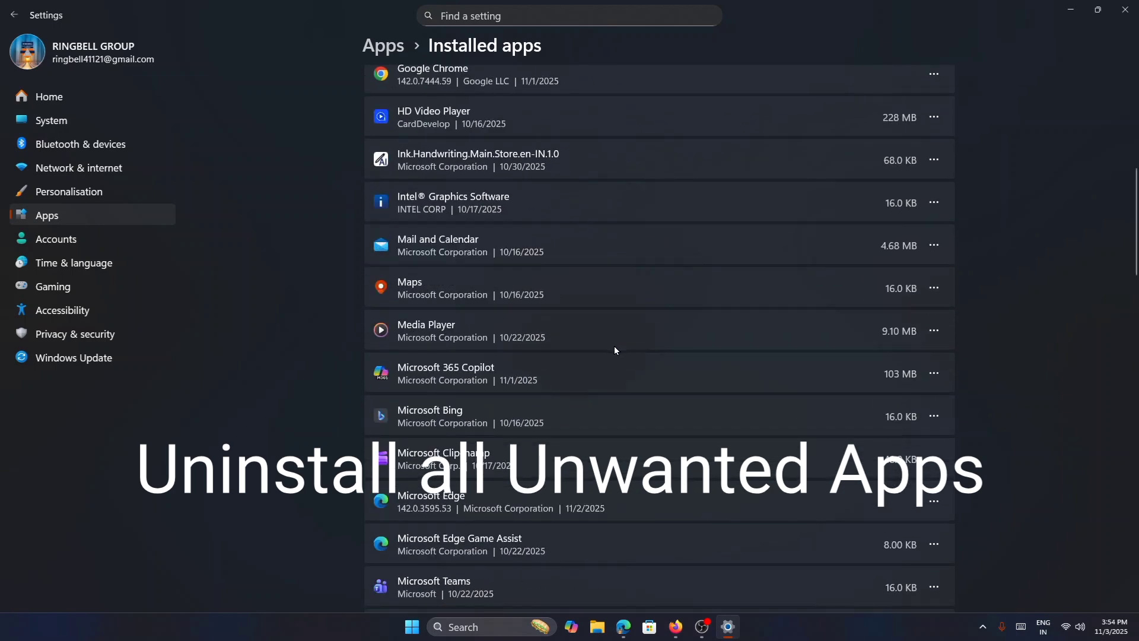
pyautogui.click(934, 416)
pyautogui.click(552, 409)
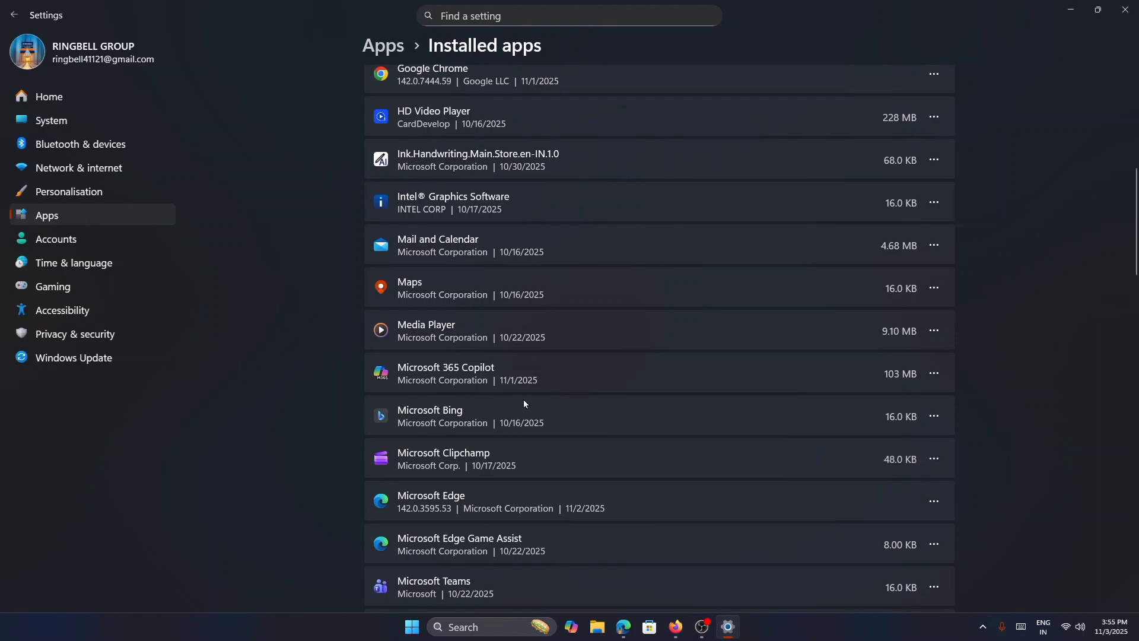
pyautogui.scroll(-1, 915, 437)
pyautogui.click(934, 432)
pyautogui.click(823, 503)
pyautogui.click(898, 520)
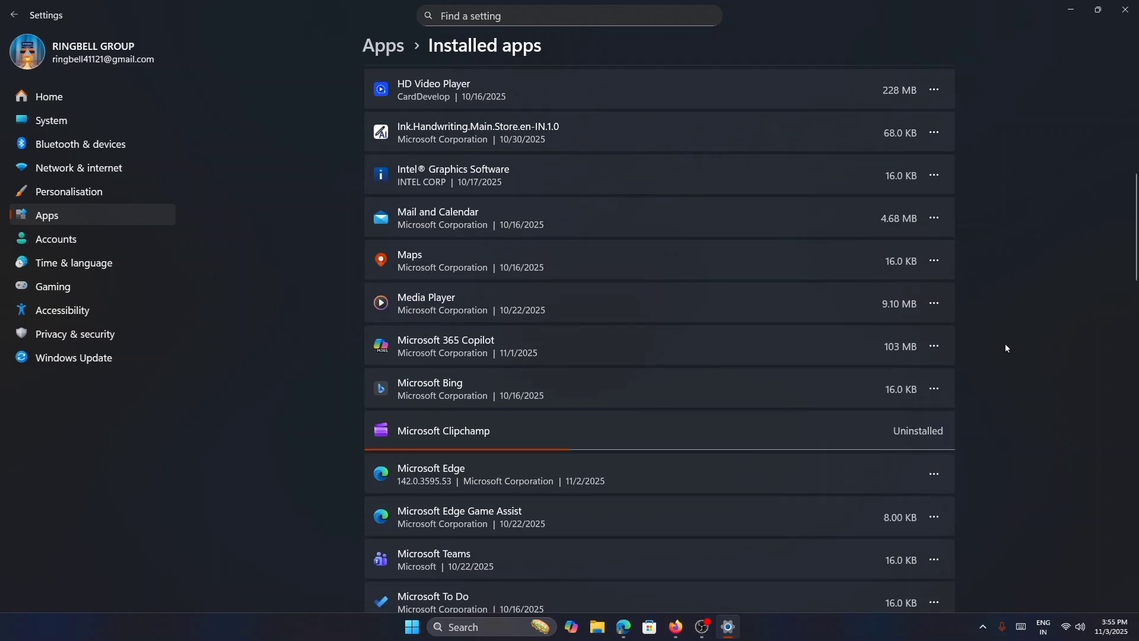
# Step: Uninstall the News app and look through the rest of the installed apps list
pyautogui.scroll(-5, 985, 356)
pyautogui.click(934, 258)
pyautogui.click(934, 387)
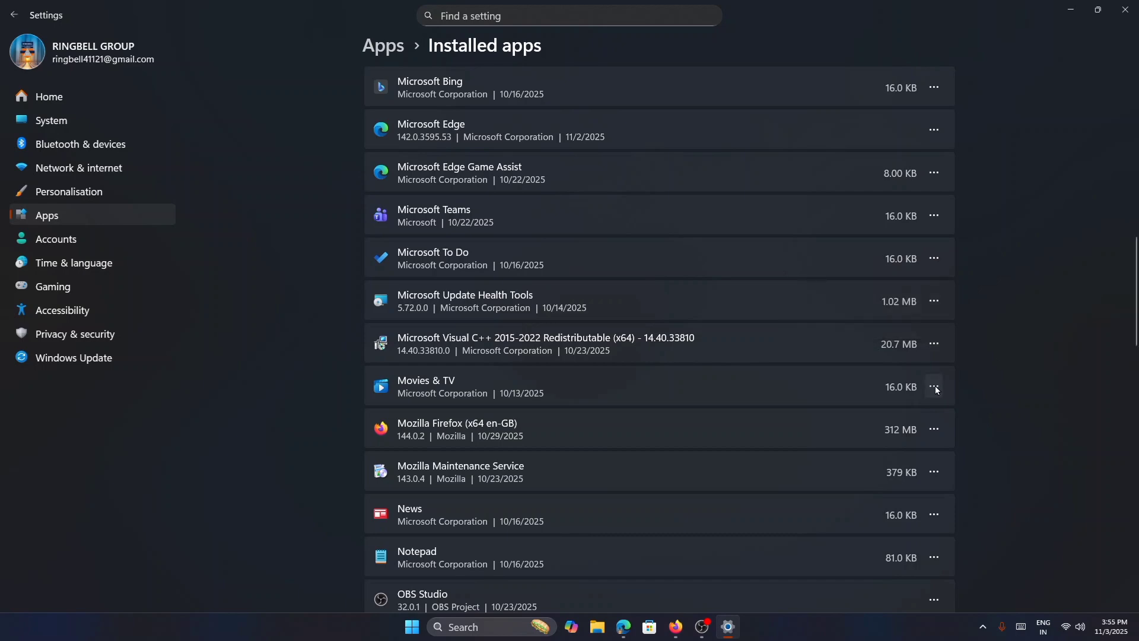
pyautogui.click(934, 387)
pyautogui.scroll(-2, 659, 375)
pyautogui.click(934, 373)
pyautogui.click(813, 446)
pyautogui.click(912, 453)
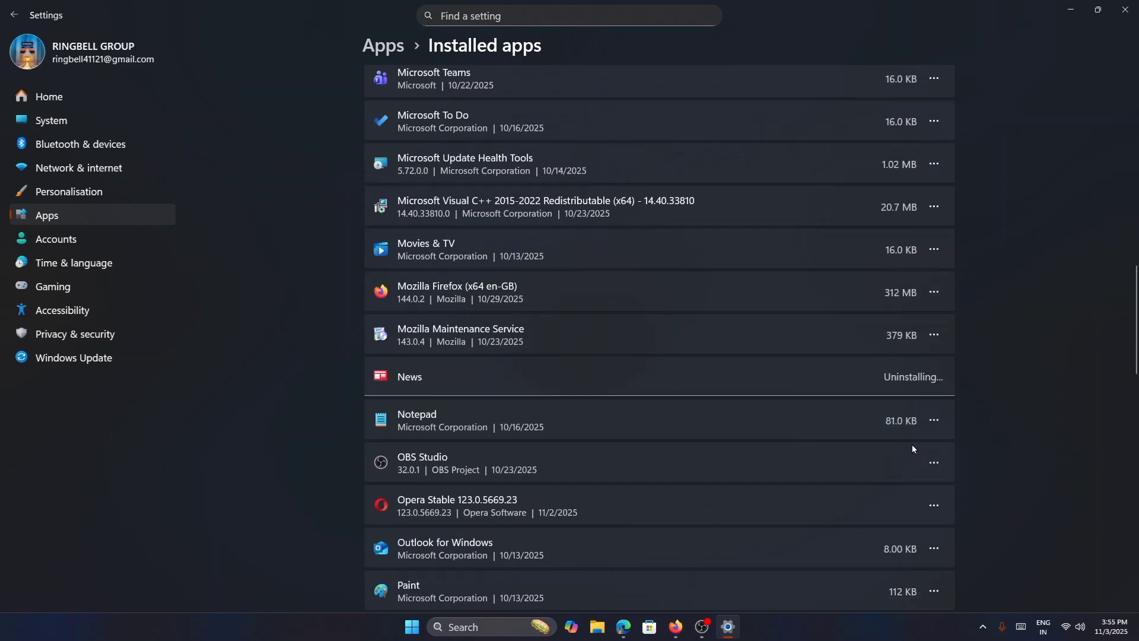
pyautogui.scroll(-4, 817, 473)
pyautogui.scroll(-10, 817, 474)
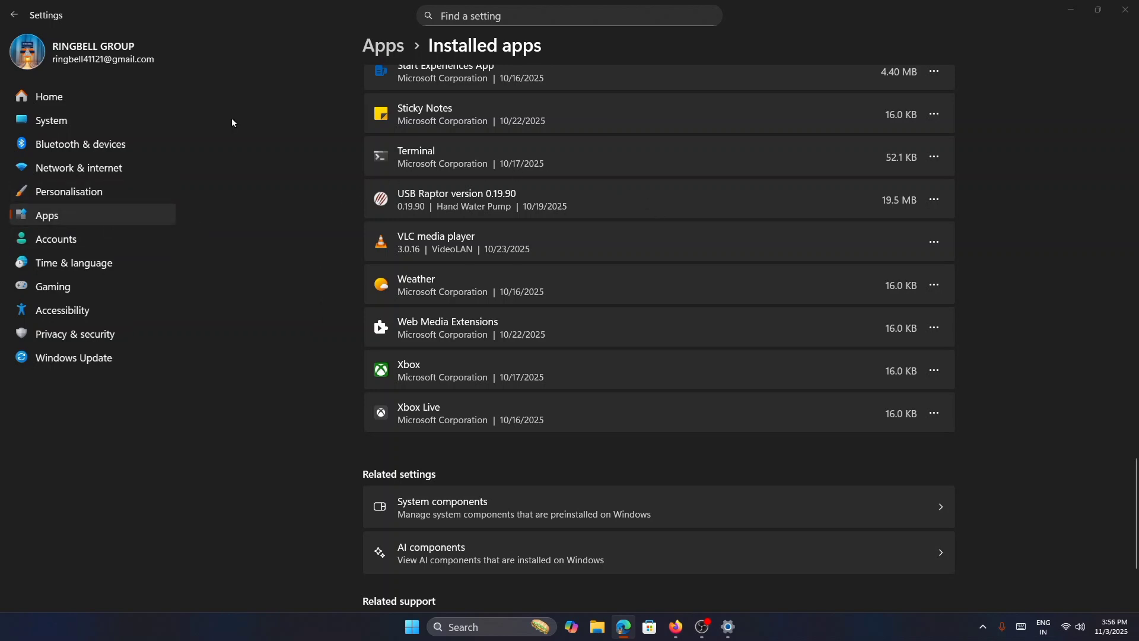
# Step: In the General privacy permissions, turn off locally relevant website content, suggested content and notifications in the Settings app
pyautogui.click(110, 335)
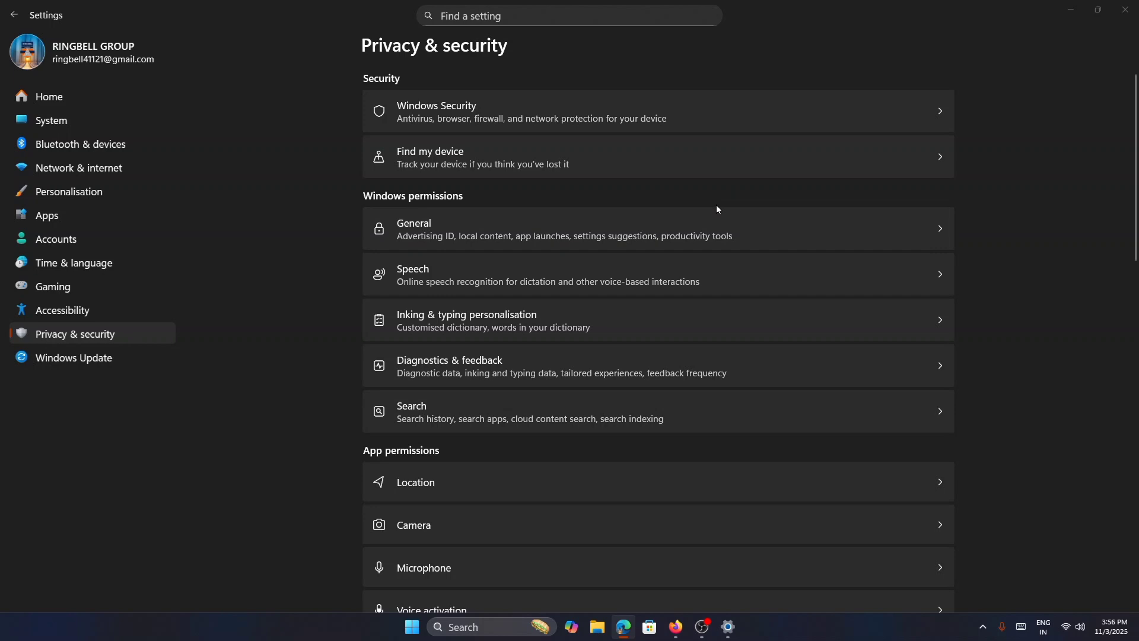
pyautogui.click(909, 240)
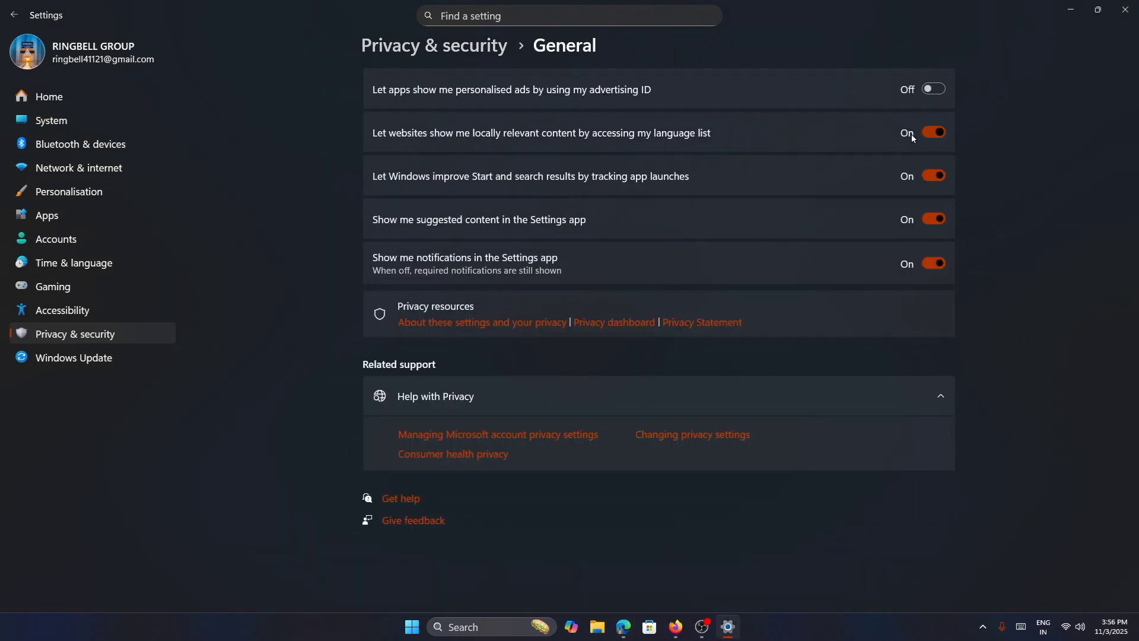
pyautogui.click(929, 134)
pyautogui.click(933, 219)
pyautogui.click(934, 264)
pyautogui.click(450, 50)
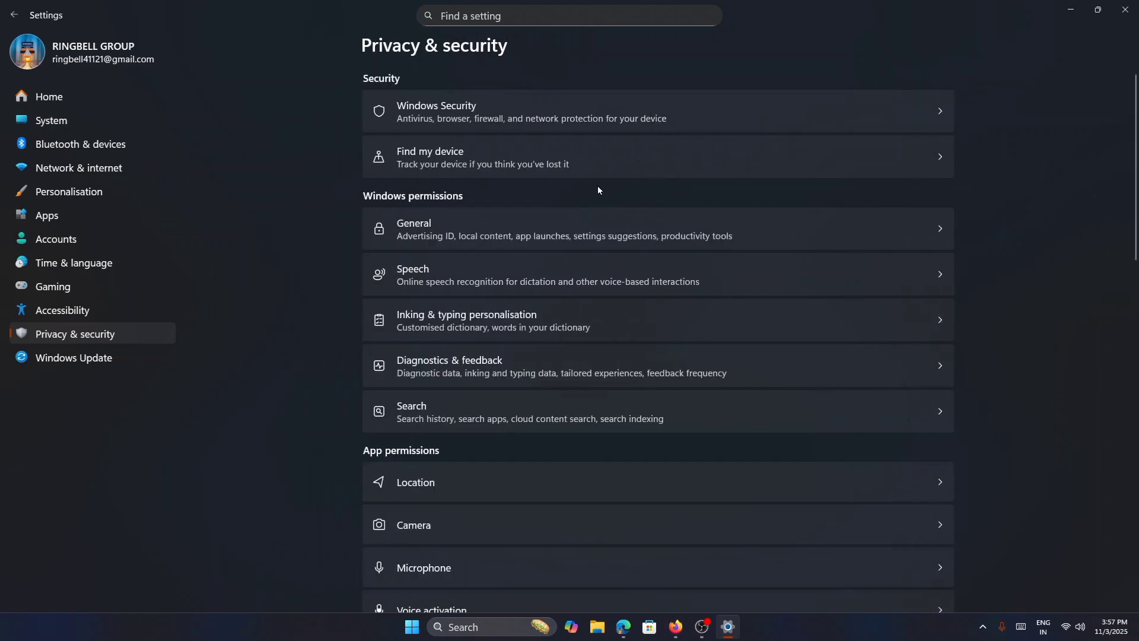
# Step: Check the Speech and the Diagnostics & feedback privacy settings
pyautogui.click(692, 278)
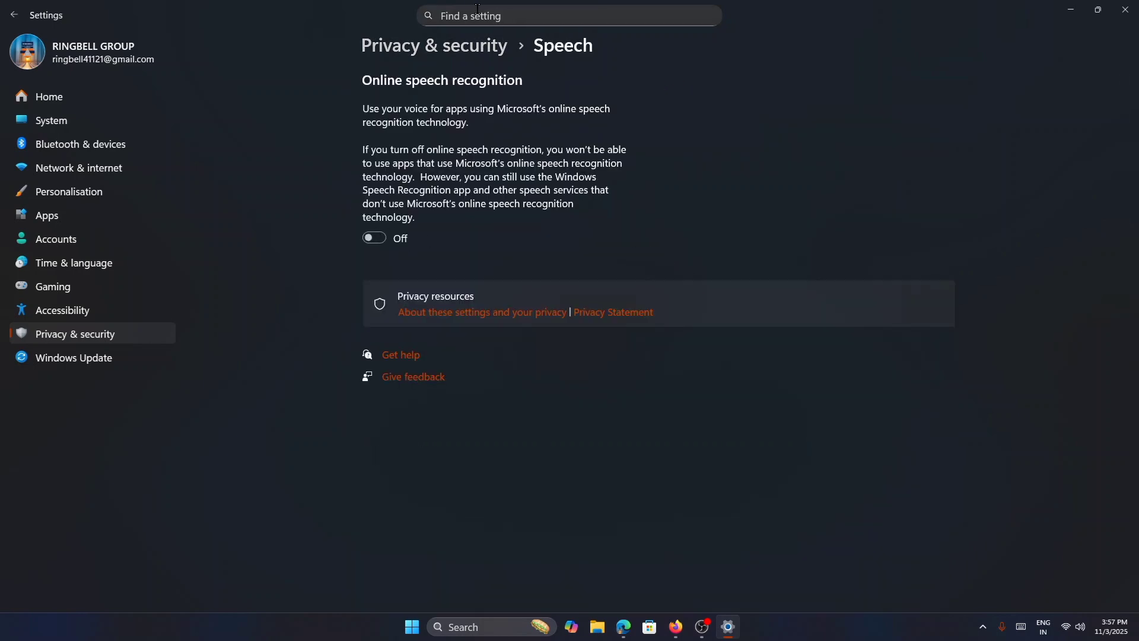
pyautogui.click(447, 49)
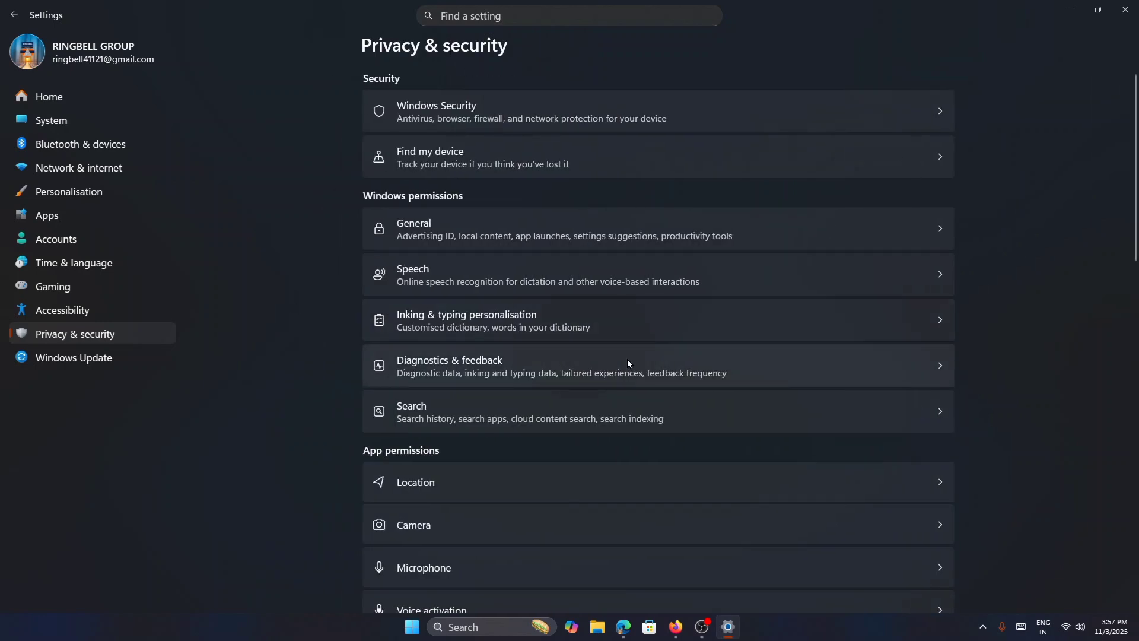
pyautogui.click(878, 369)
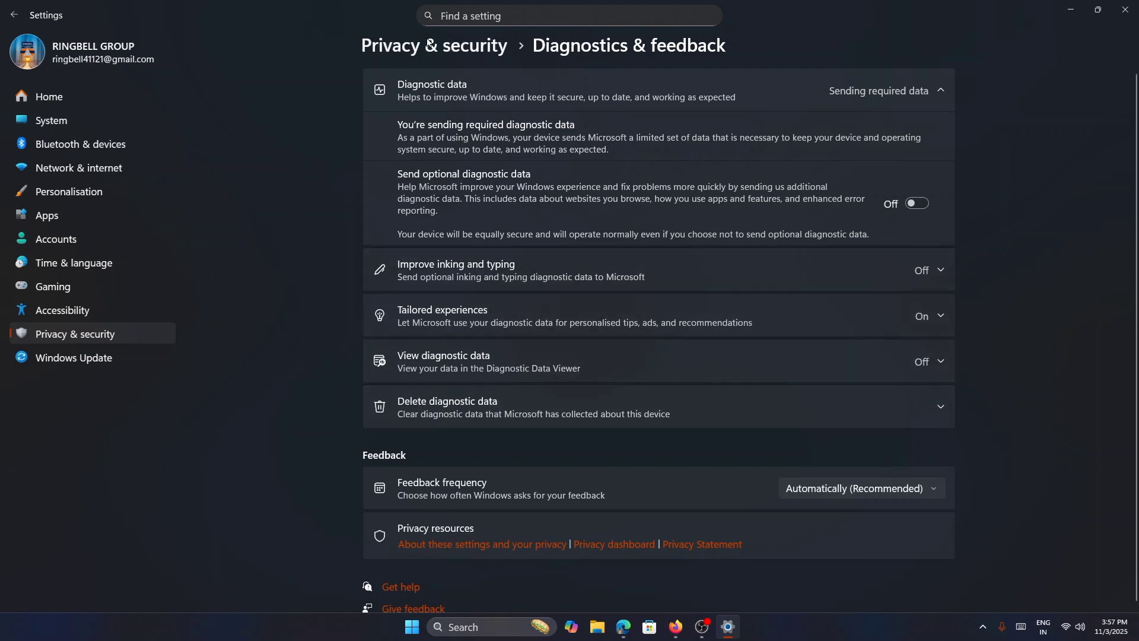
pyautogui.click(475, 46)
# Step: In the Search permissions, turn off search results from the Microsoft account and the Work or School account
pyautogui.scroll(-1, 604, 261)
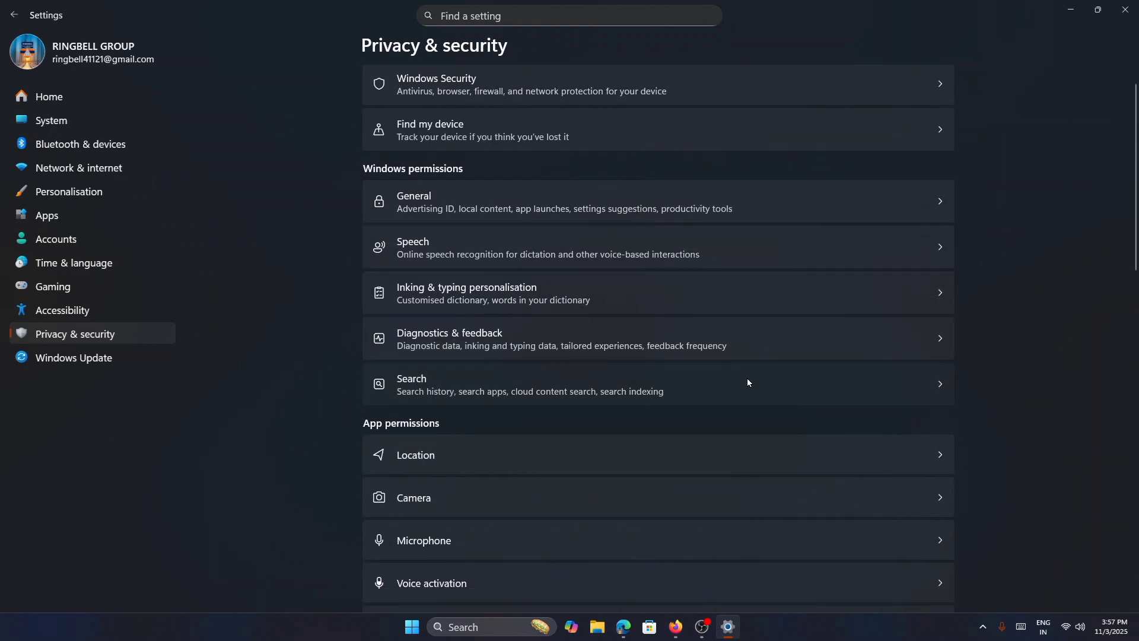
pyautogui.click(747, 382)
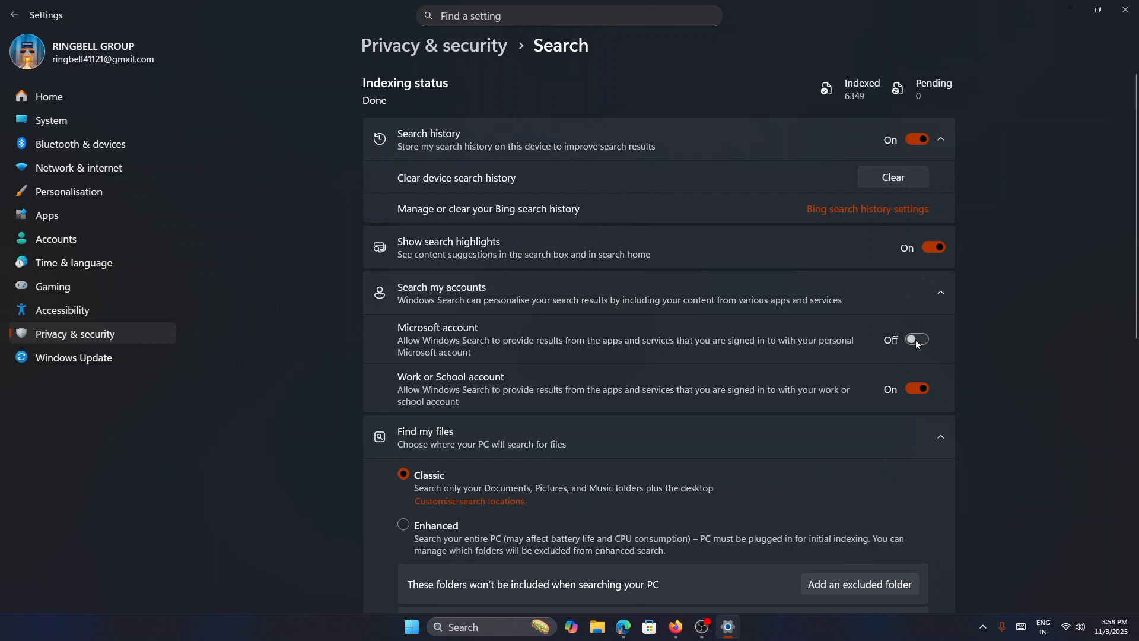
pyautogui.click(916, 390)
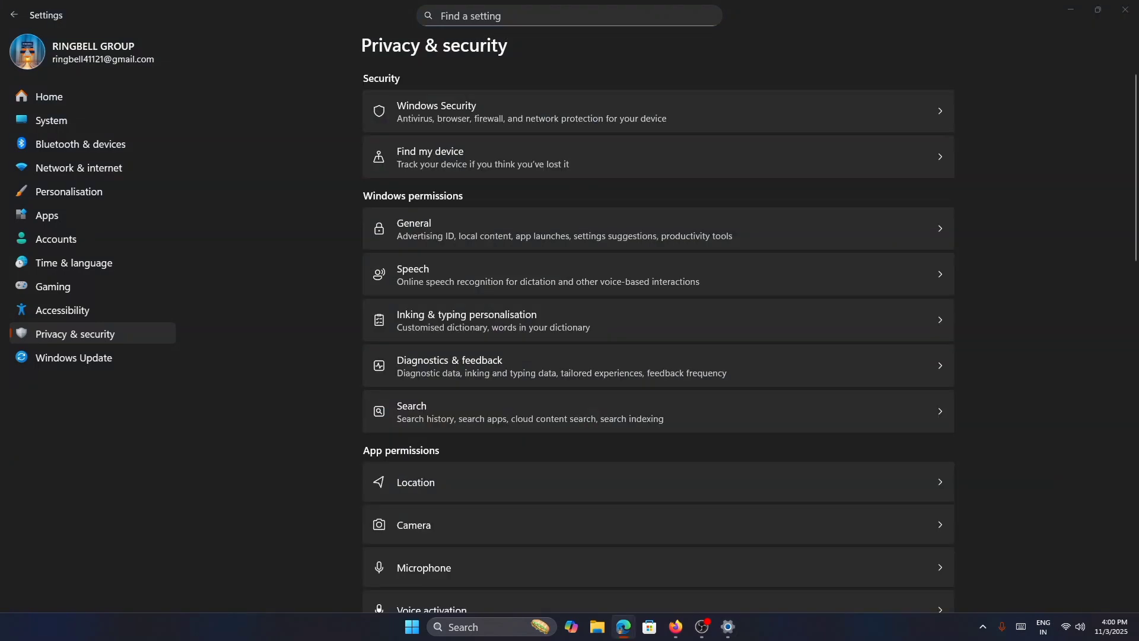
# Step: Turn off Allow location override in the Location permissions and return to the privacy overview
pyautogui.scroll(-2, 607, 320)
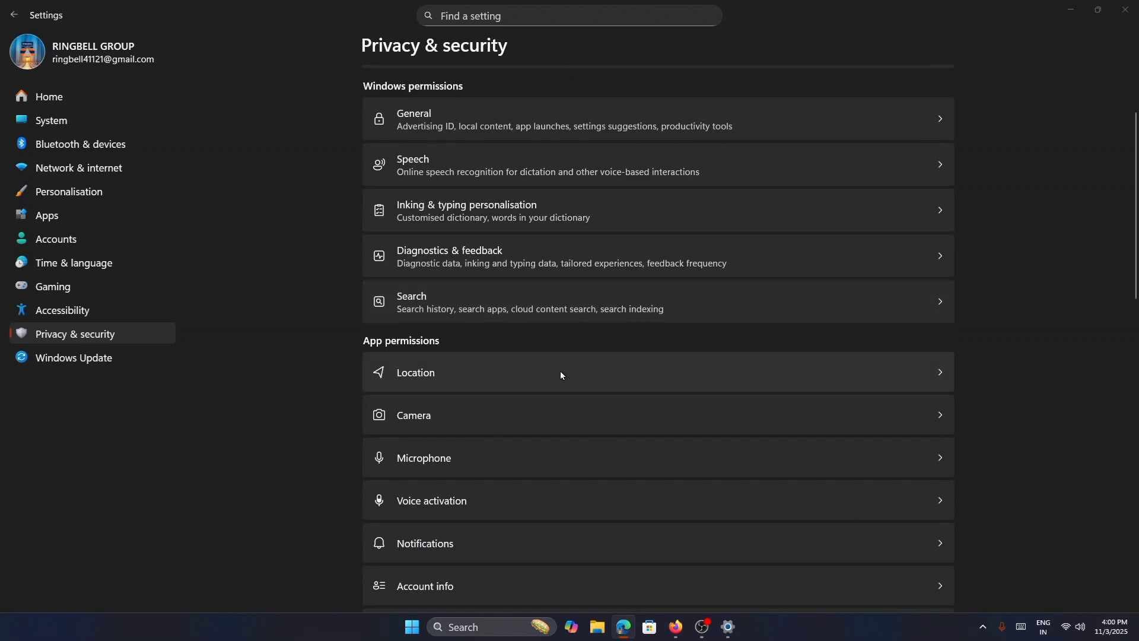
pyautogui.click(791, 373)
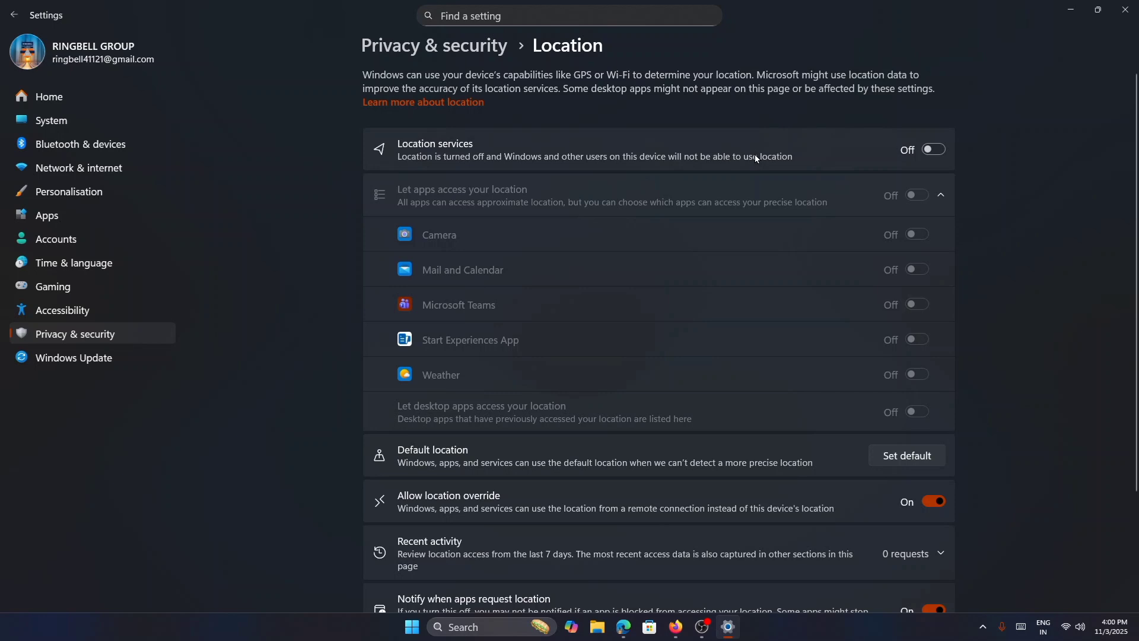
pyautogui.scroll(-3, 756, 163)
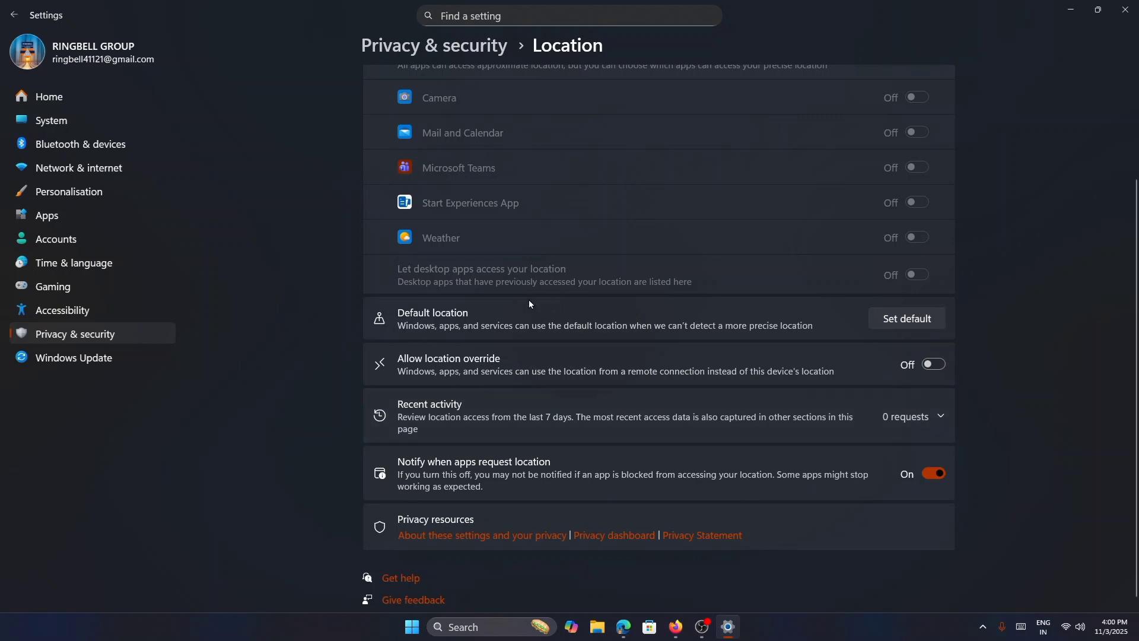
pyautogui.scroll(3, 499, 312)
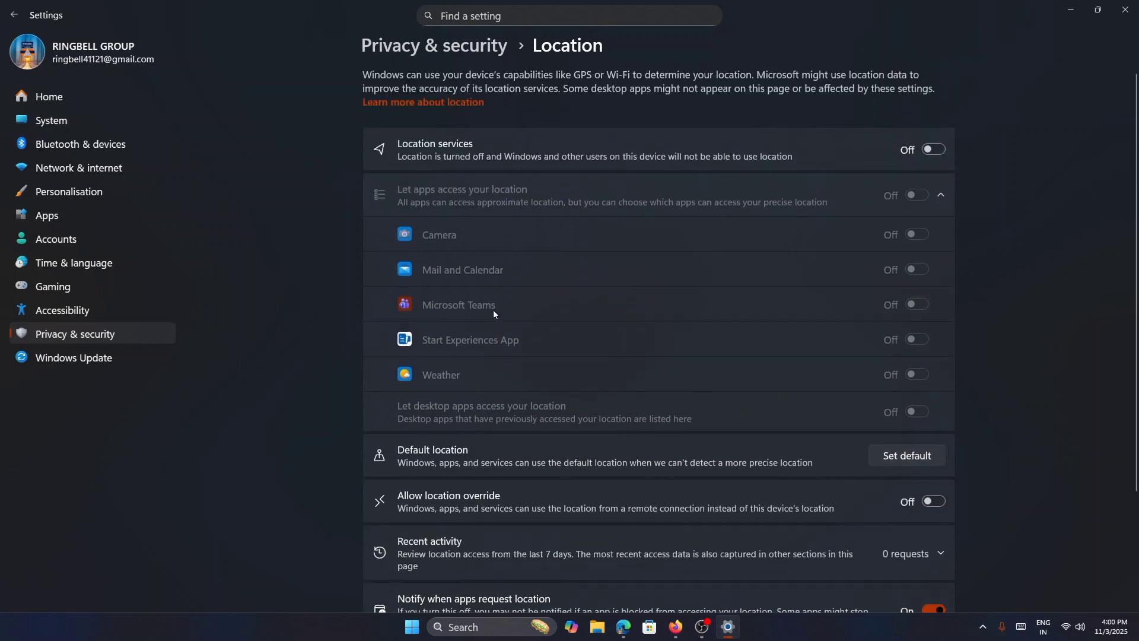
pyautogui.click(446, 45)
# Step: Check which apps are allowed to access the camera and return to the privacy overview
pyautogui.scroll(-3, 612, 234)
pyautogui.click(617, 379)
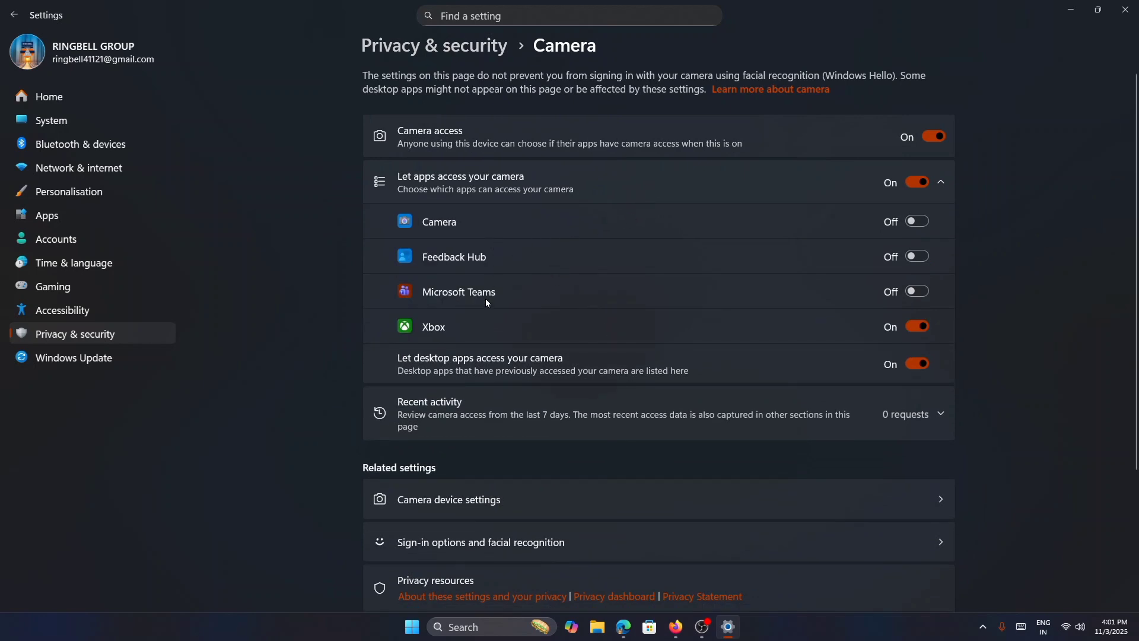
pyautogui.scroll(-2, 691, 240)
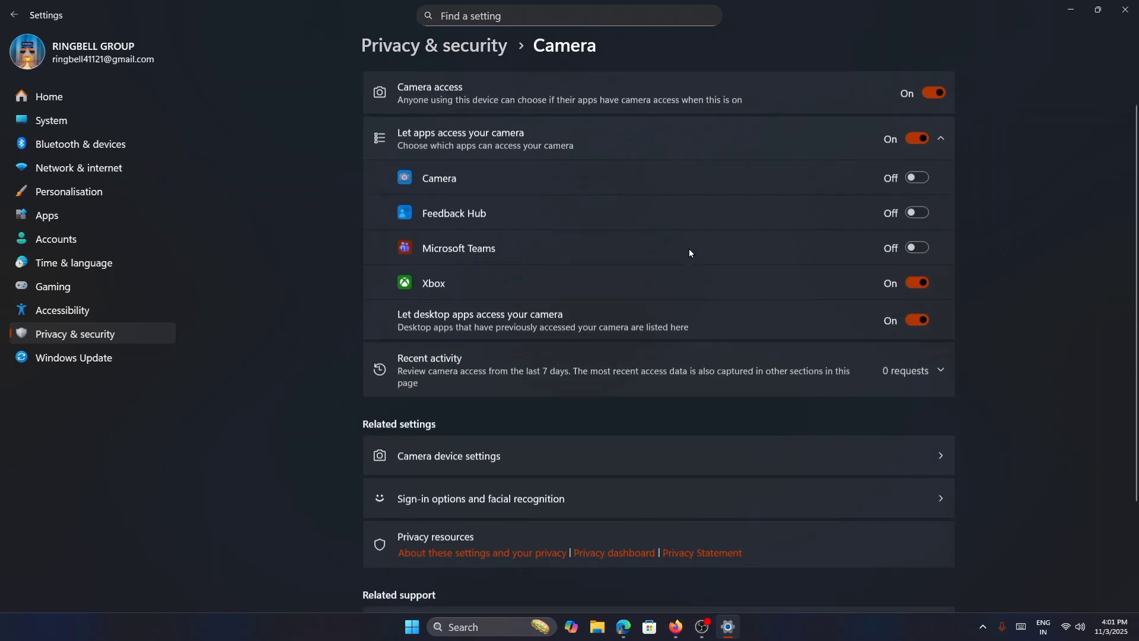
pyautogui.scroll(2, 686, 247)
pyautogui.hotkey('alt', 'Left')
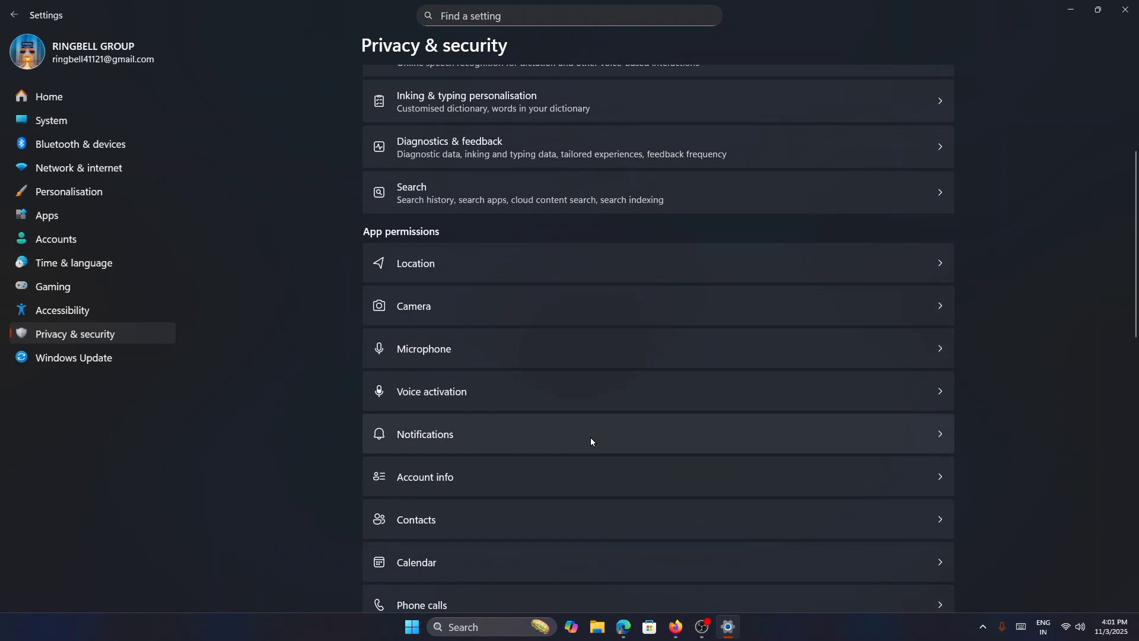
# Step: Turn off Notification access in the Notifications app permissions
pyautogui.click(591, 441)
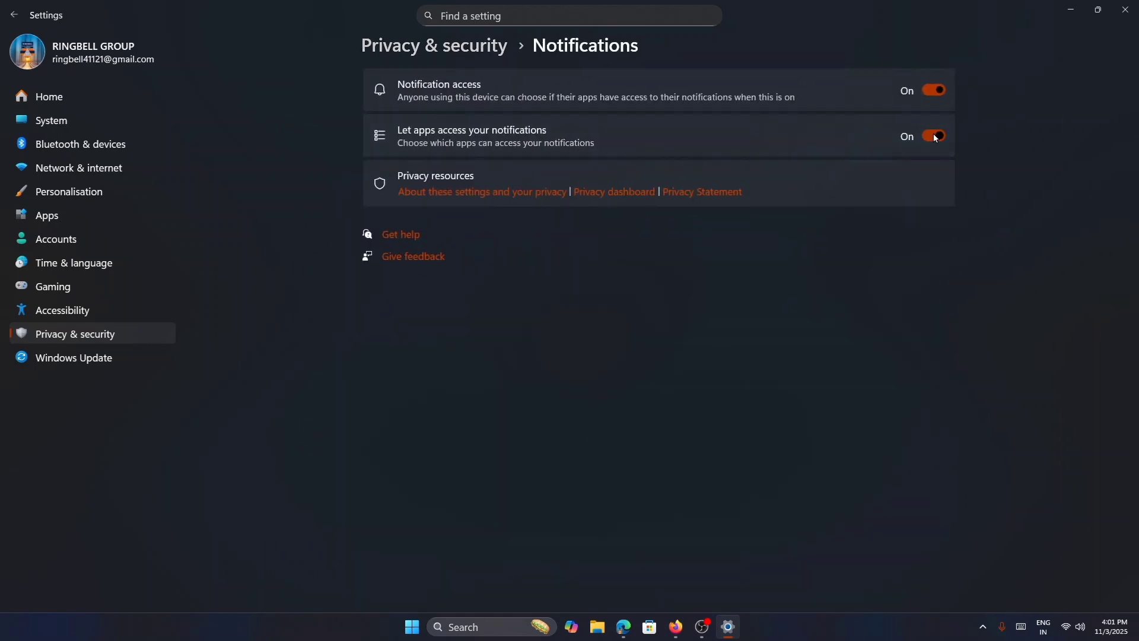
pyautogui.click(942, 94)
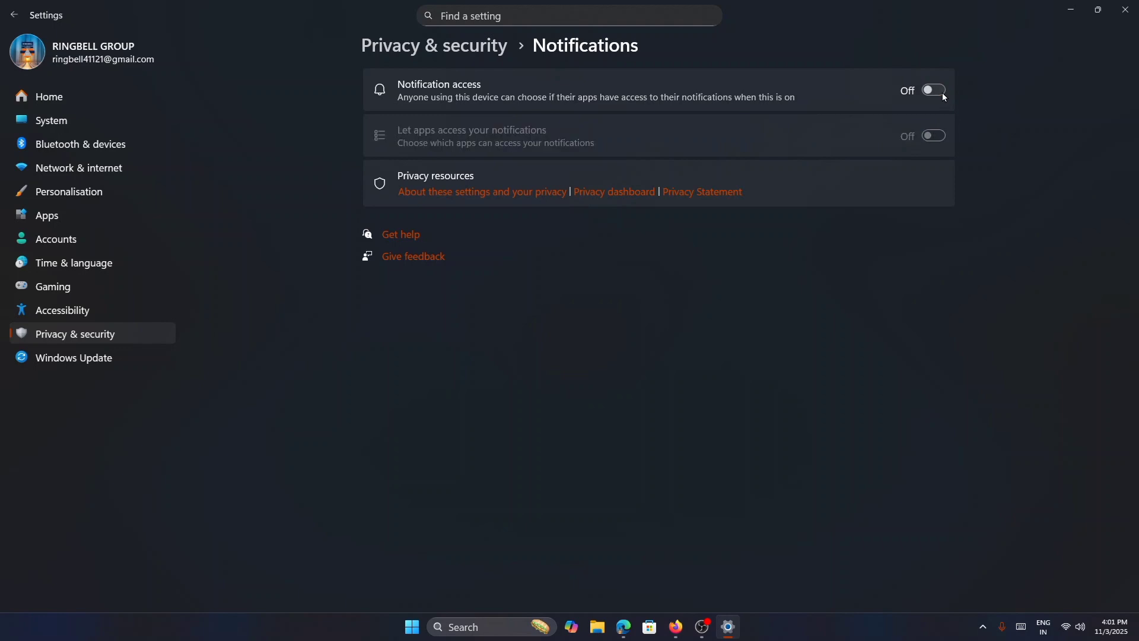
pyautogui.hotkey('alt', 'Left')
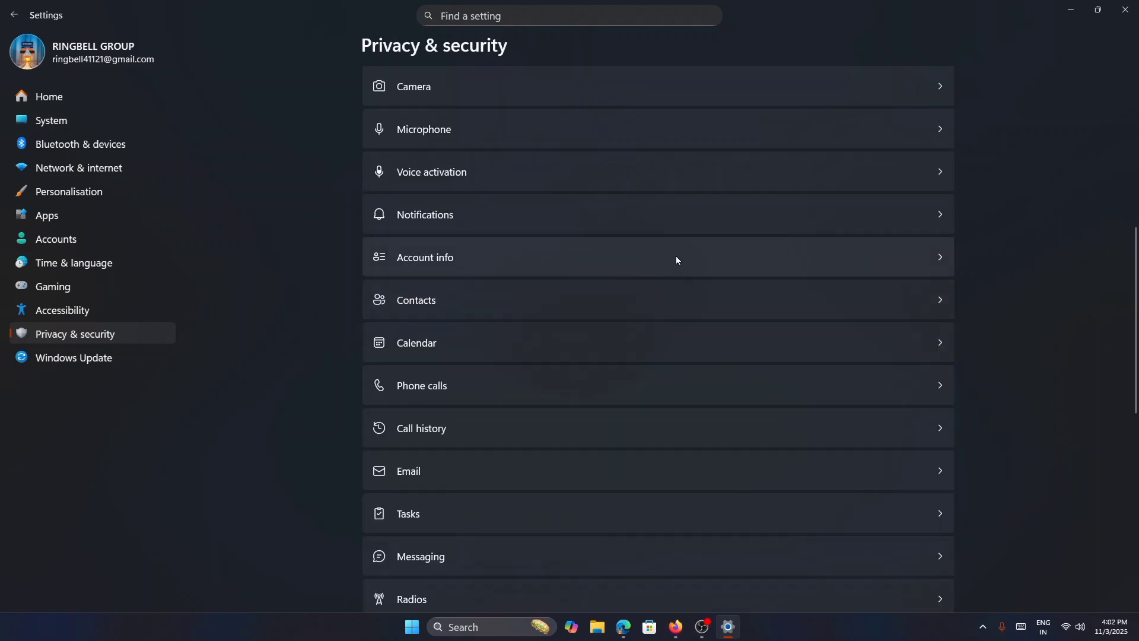
# Step: Turn off Let apps access your account info in the Account info permissions
pyautogui.click(676, 260)
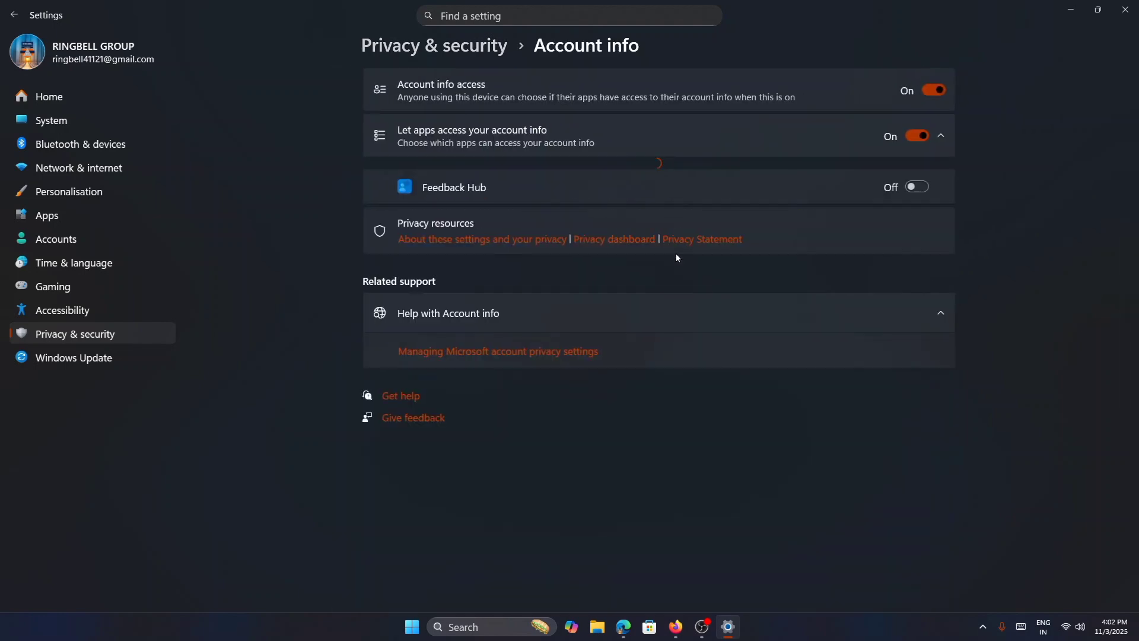
pyautogui.click(912, 138)
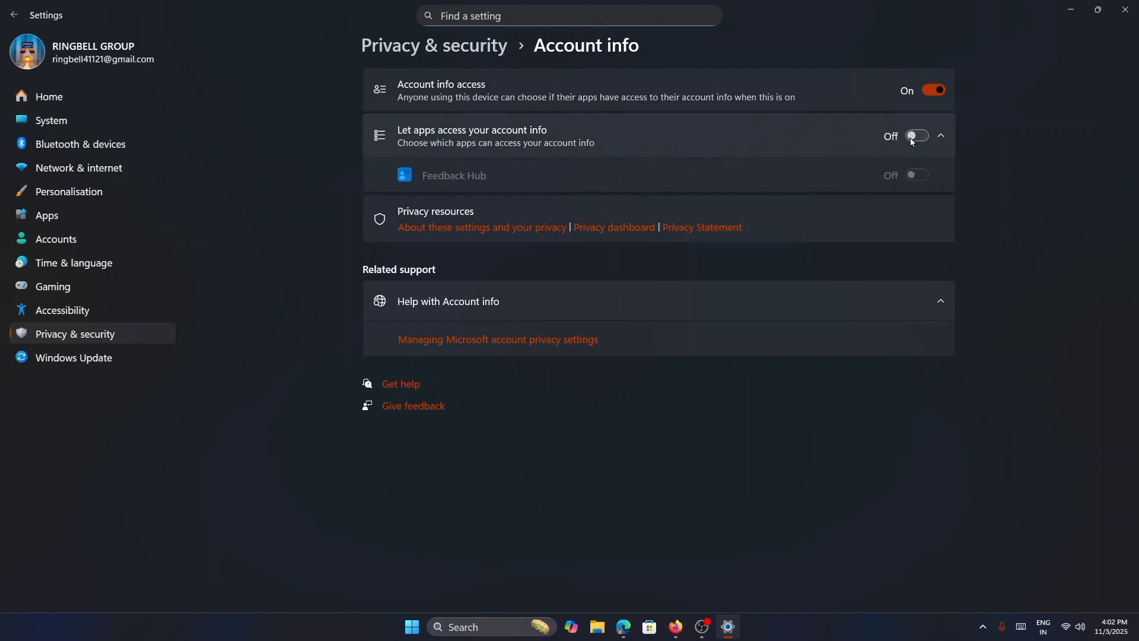
pyautogui.click(495, 62)
# Step: Turn off Phone call access in the Phone calls app permissions
pyautogui.scroll(-4, 502, 394)
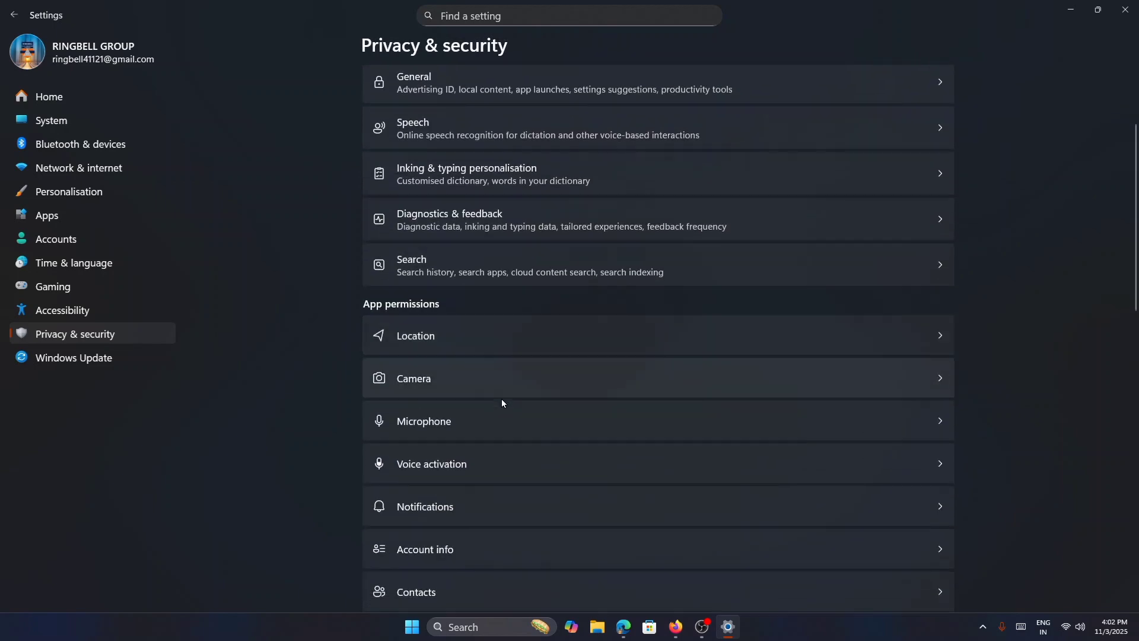
pyautogui.scroll(-2, 495, 437)
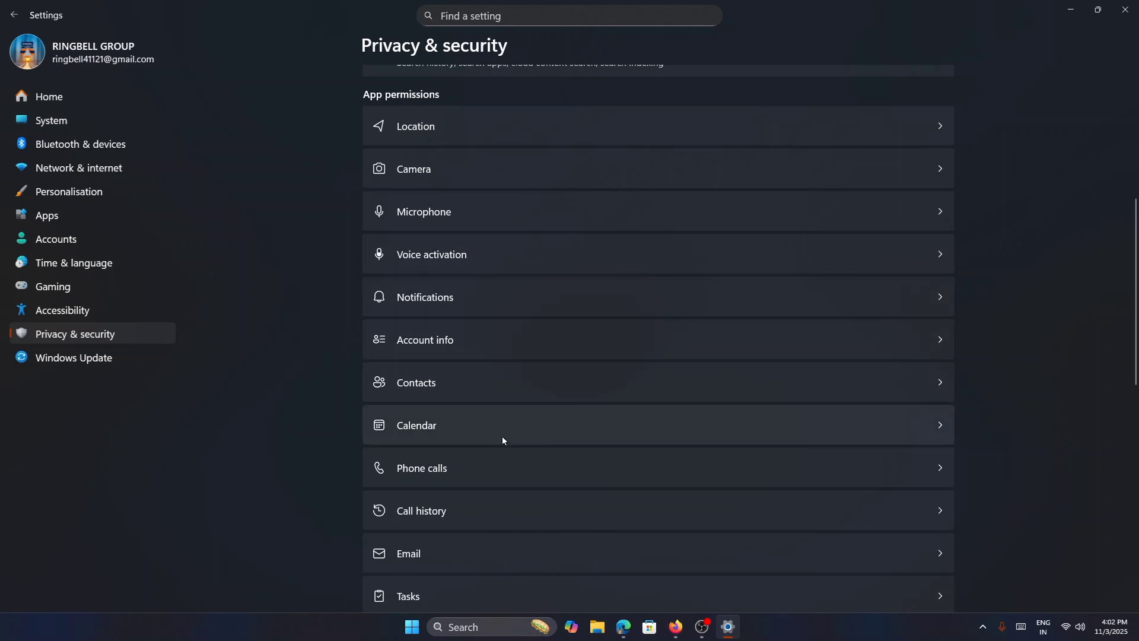
pyautogui.click(522, 472)
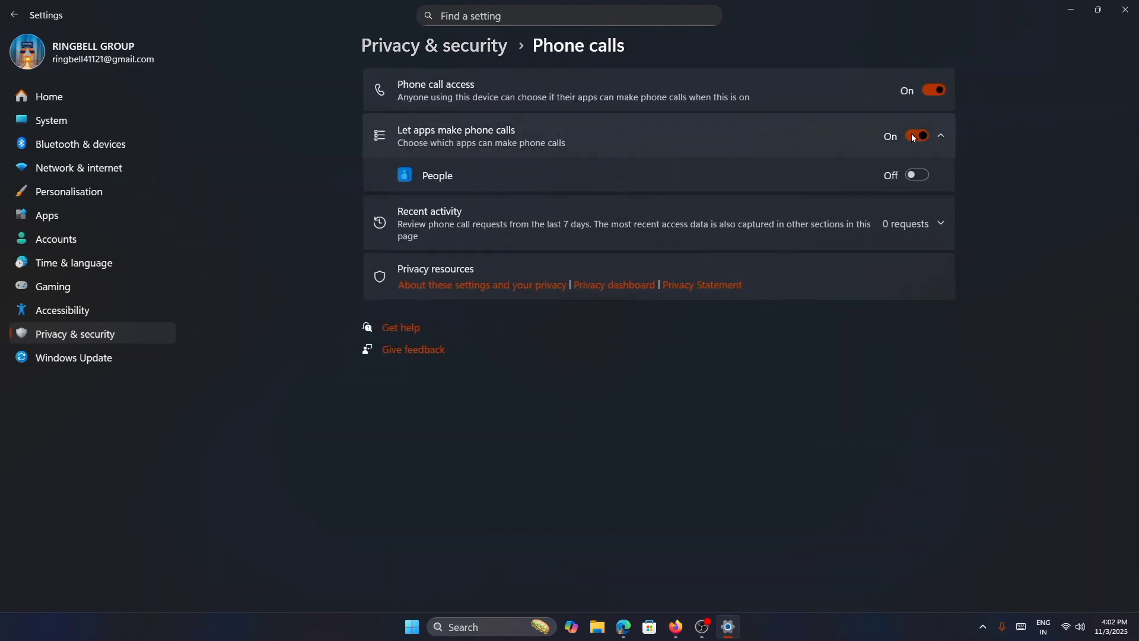
pyautogui.click(933, 90)
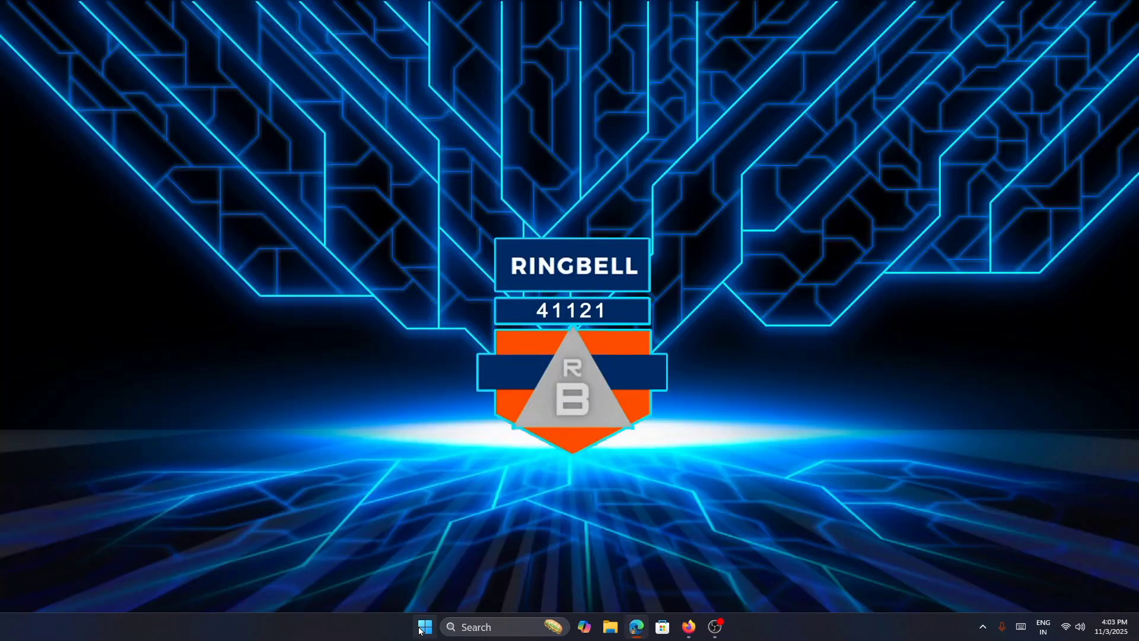
# Step: Search Windows for "serv" and open the Services console
pyautogui.click(422, 627)
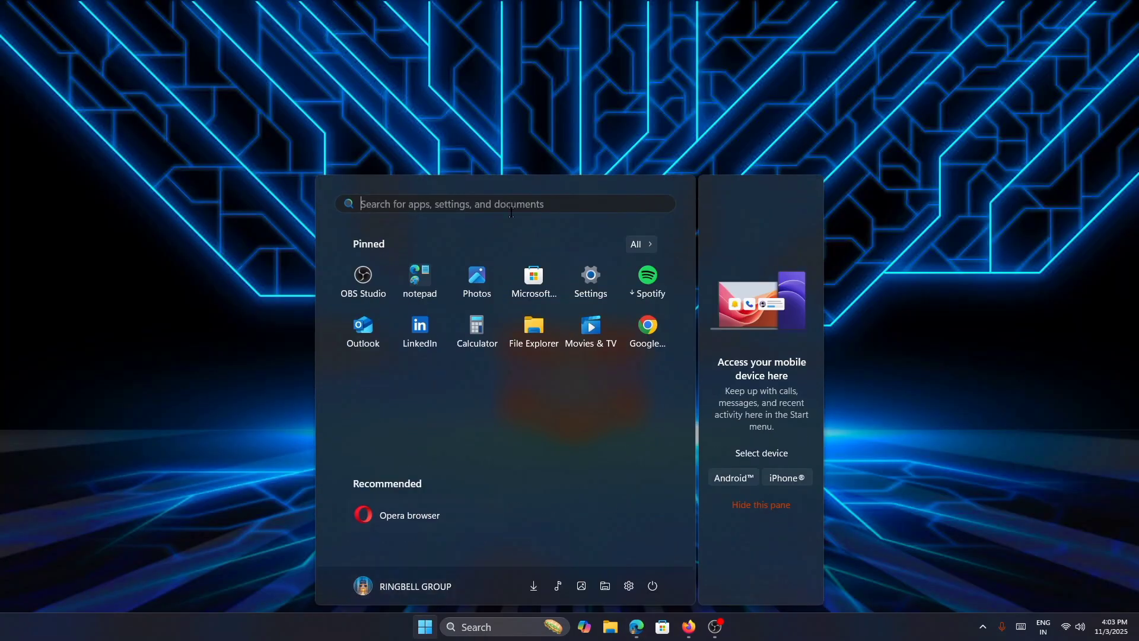
pyautogui.click(481, 201)
pyautogui.write('s')
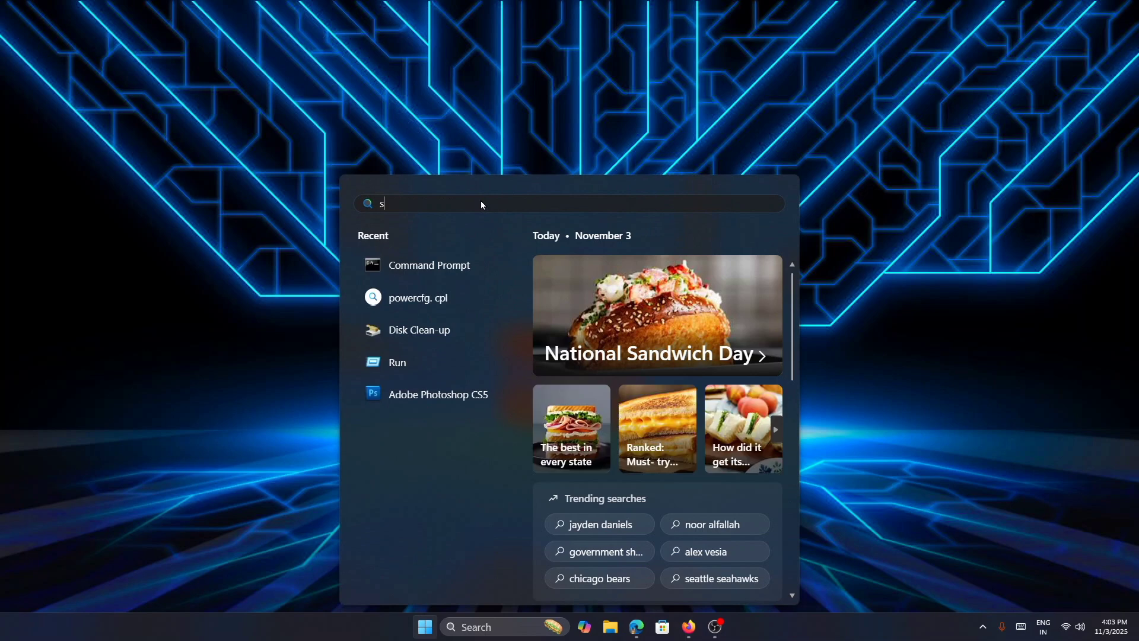
pyautogui.write('erv')
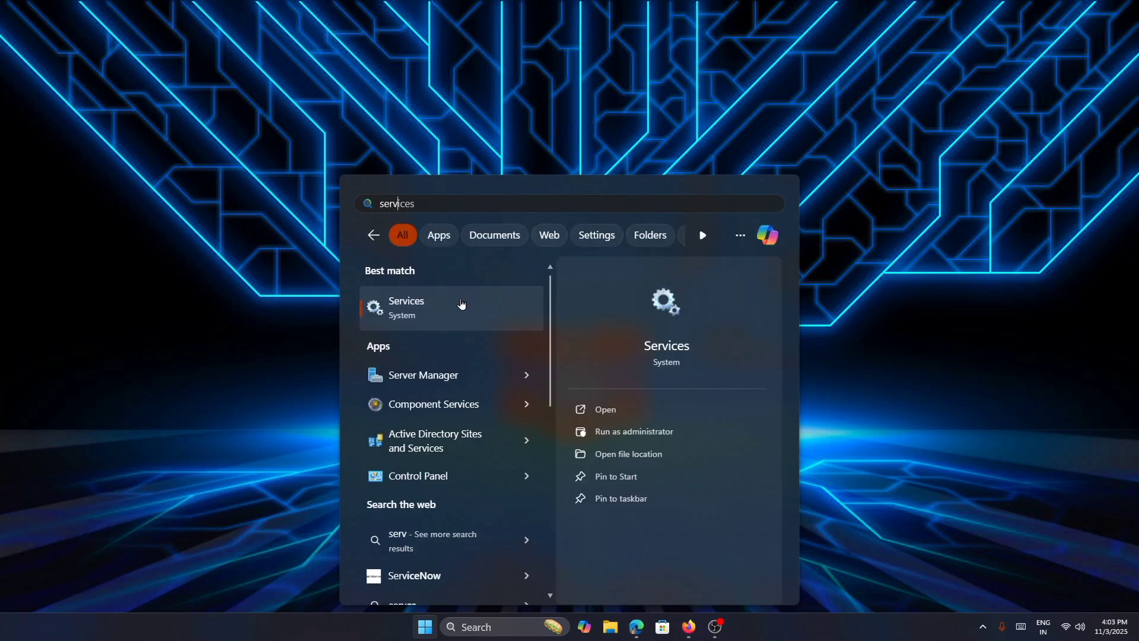
pyautogui.click(459, 303)
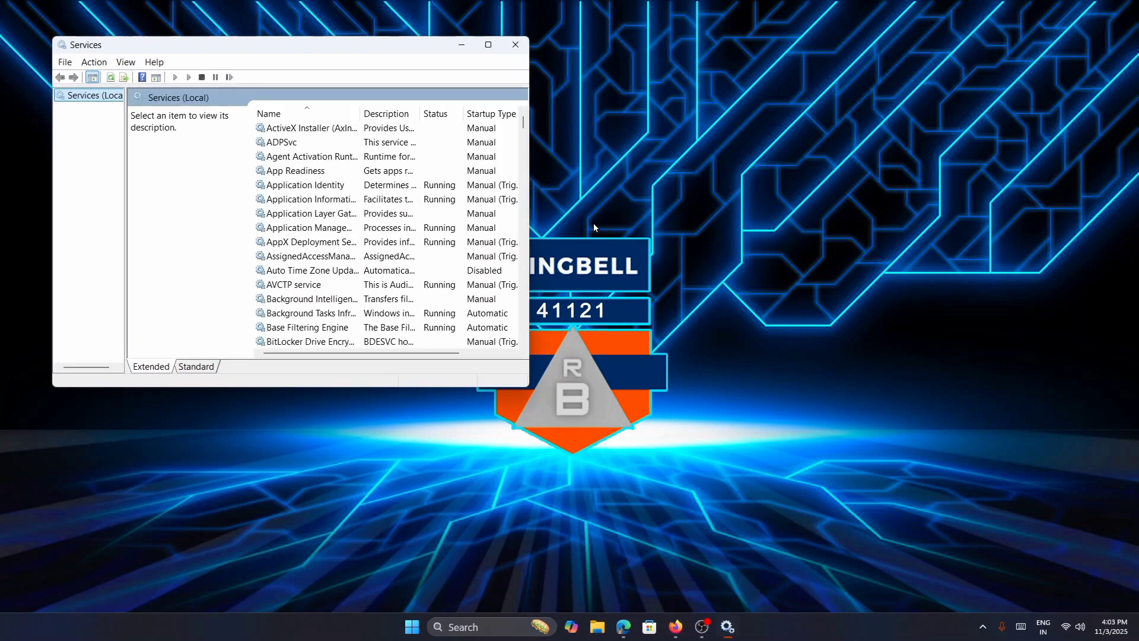
# Step: Move the Services window toward the middle of the desktop and enlarge it to show more of the list
pyautogui.moveTo(419, 46); pyautogui.dragTo(638, 74)
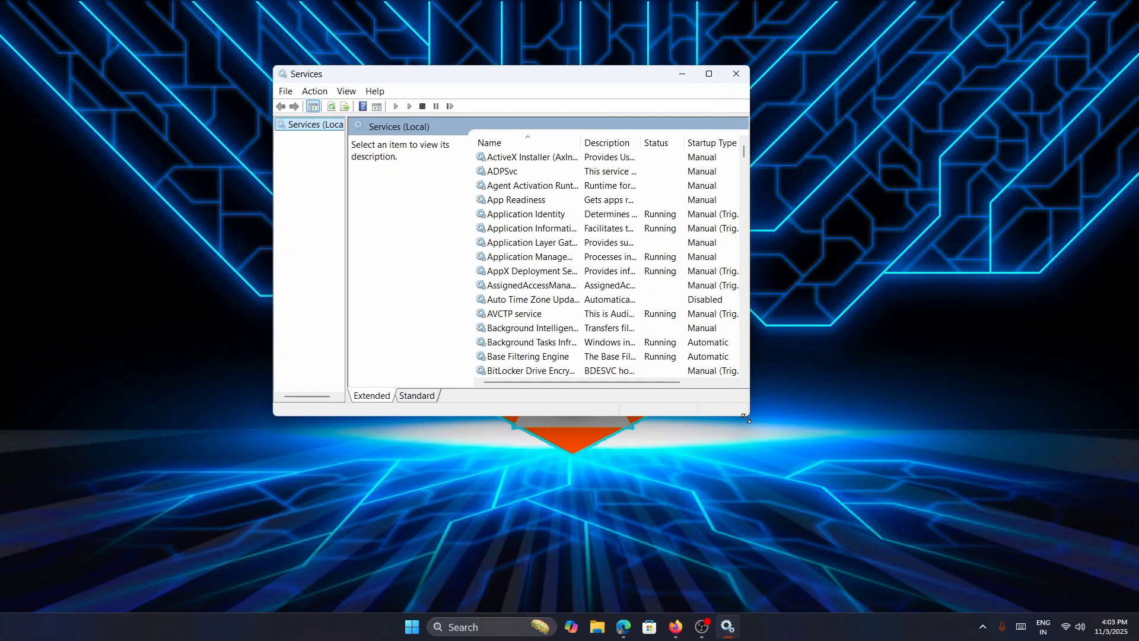
pyautogui.moveTo(747, 417); pyautogui.dragTo(957, 528)
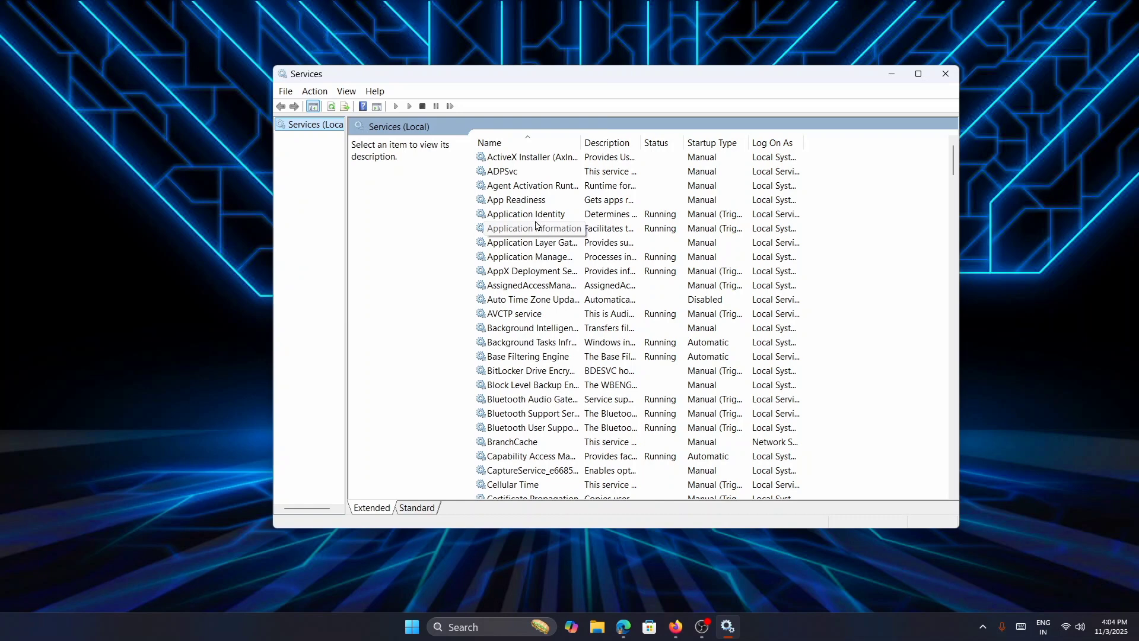
# Step: Check which actions are available for the BitLocker Drive Encryption Service, leaving the service as it is
pyautogui.click(525, 373)
pyautogui.rightClick(525, 375)
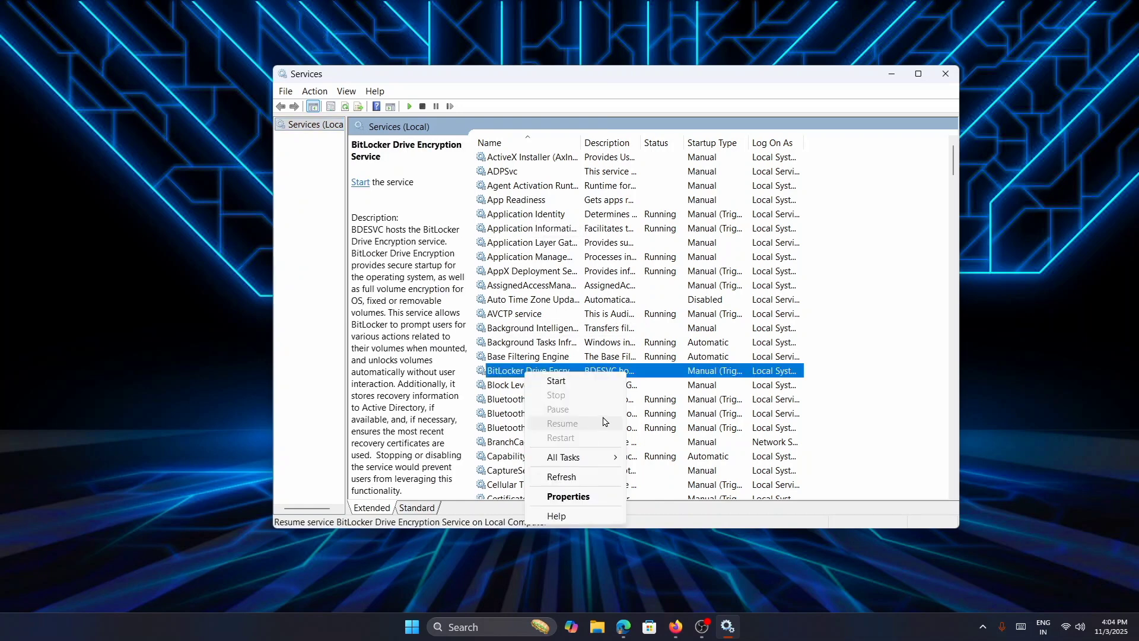
pyautogui.click(857, 349)
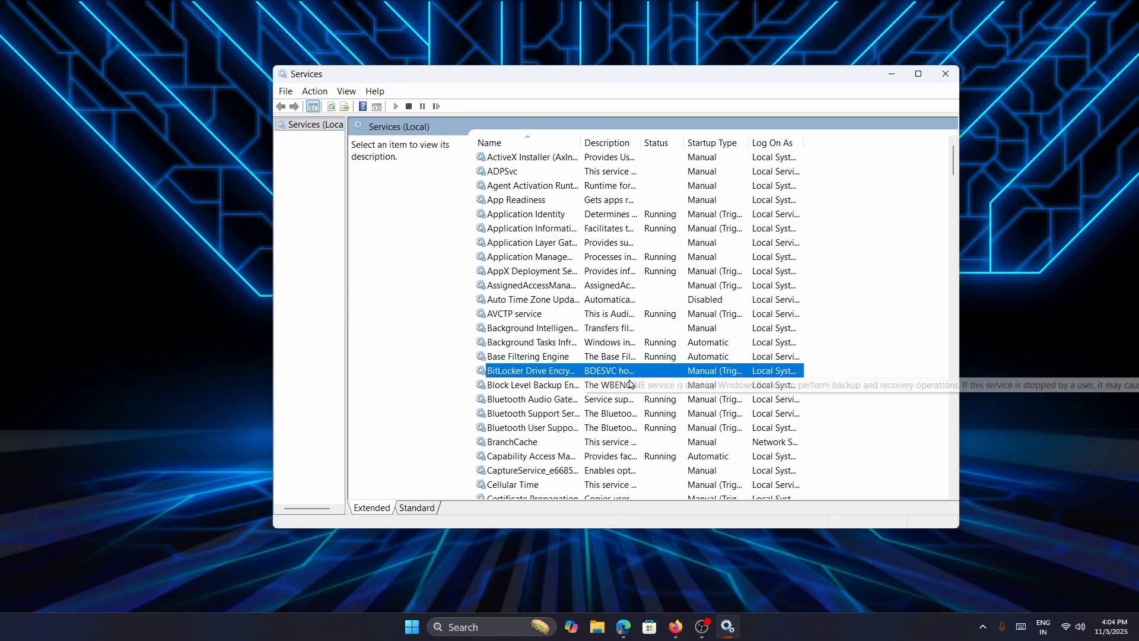
pyautogui.rightClick(630, 373)
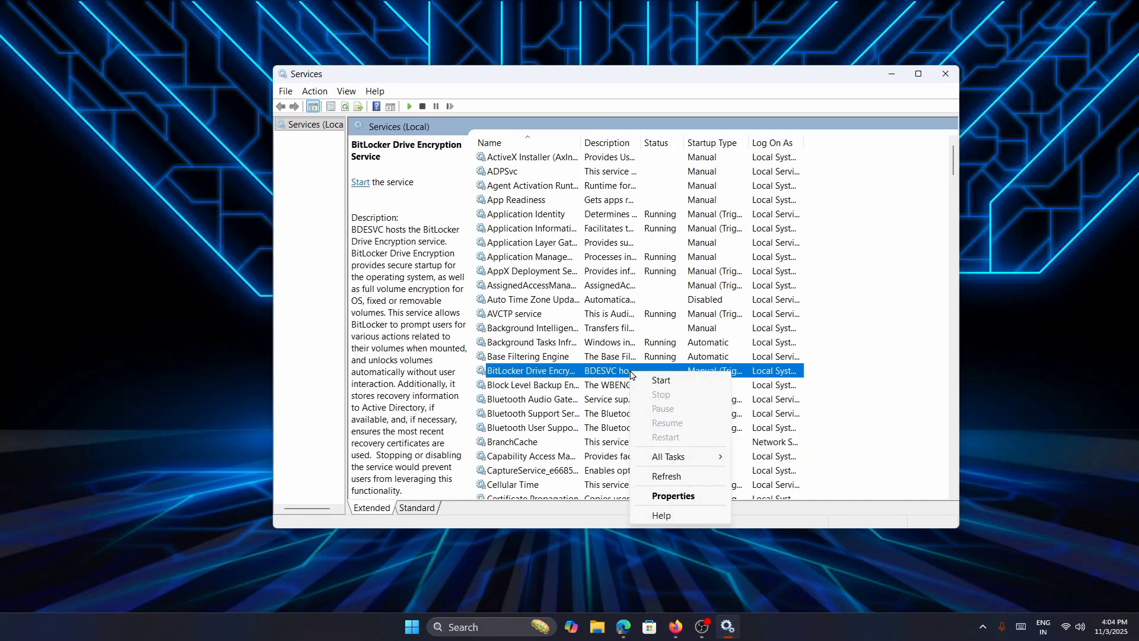
pyautogui.click(948, 318)
# Step: Sort the services list by Status with the running services grouped first
pyautogui.scroll(-2, 697, 238)
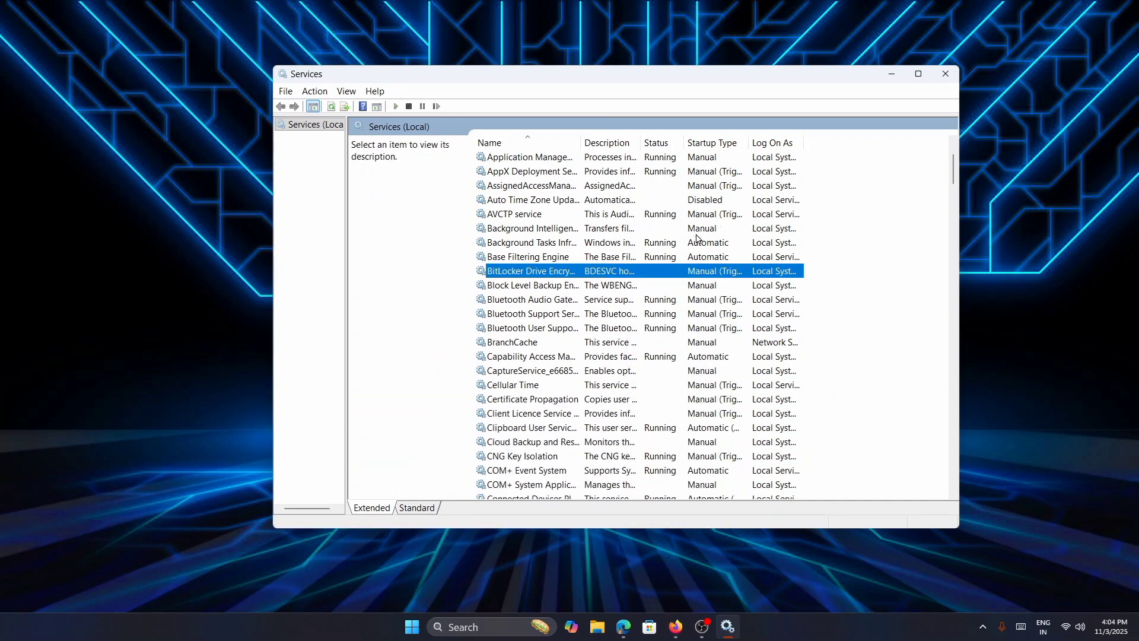
pyautogui.scroll(-6, 697, 237)
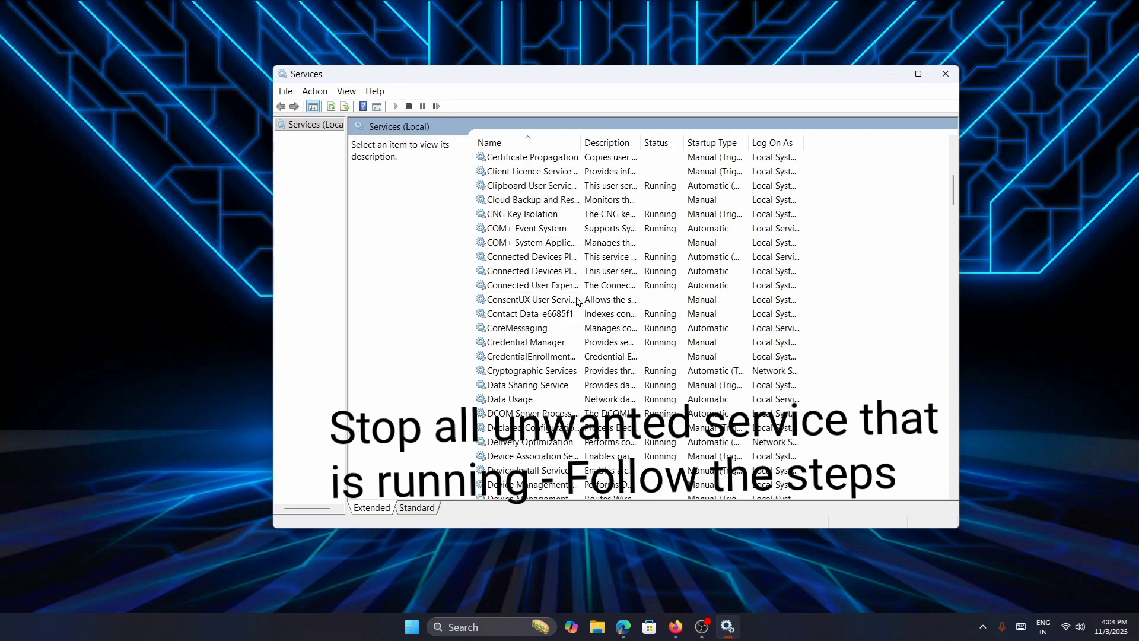
pyautogui.scroll(-1, 577, 302)
pyautogui.click(656, 142)
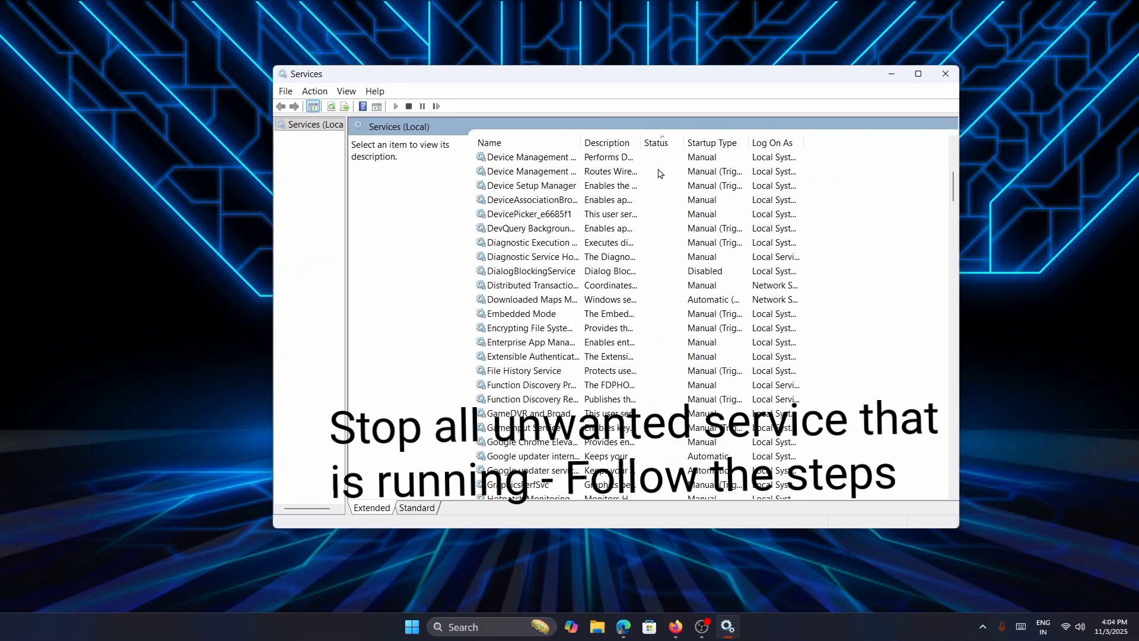
pyautogui.click(656, 143)
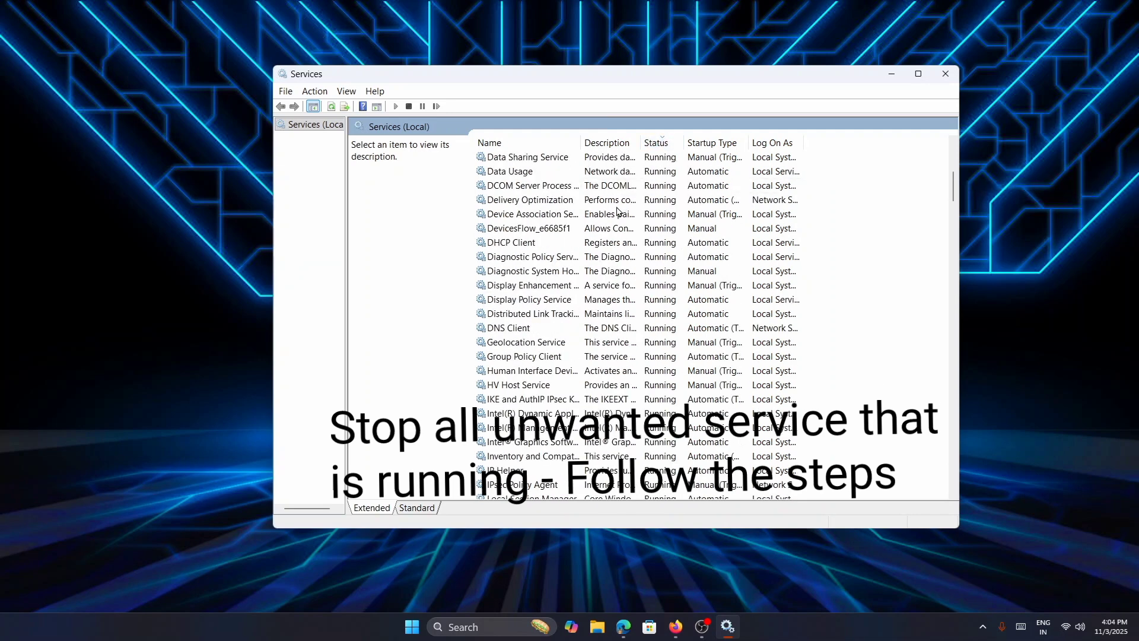
# Step: Stop the Geolocation Service
pyautogui.scroll(-1, 653, 214)
pyautogui.rightClick(544, 331)
pyautogui.click(573, 350)
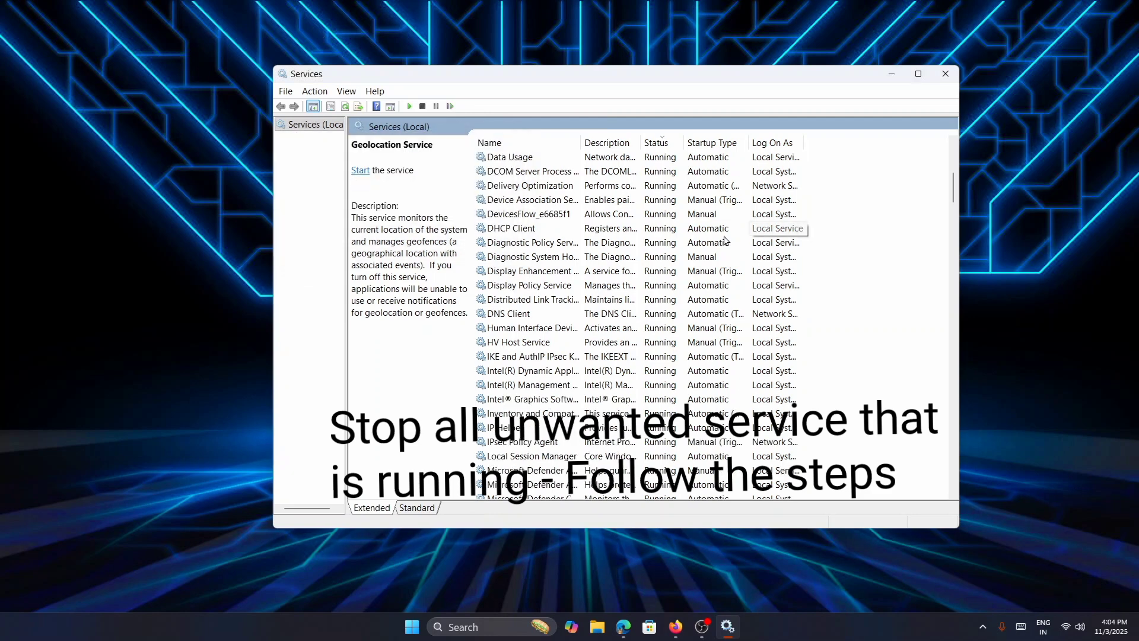
# Step: Check which actions are available for the running Microsoft Defender services, including the Antivirus Network Inspection Service
pyautogui.scroll(-2, 591, 287)
pyautogui.scroll(-2, 592, 288)
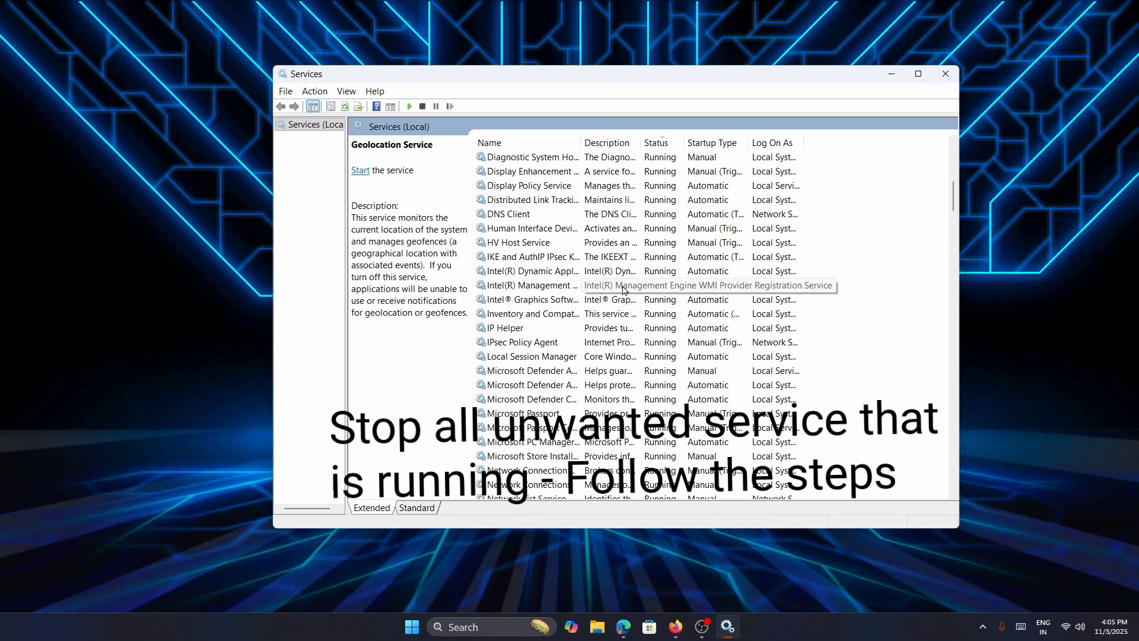
pyautogui.rightClick(541, 371)
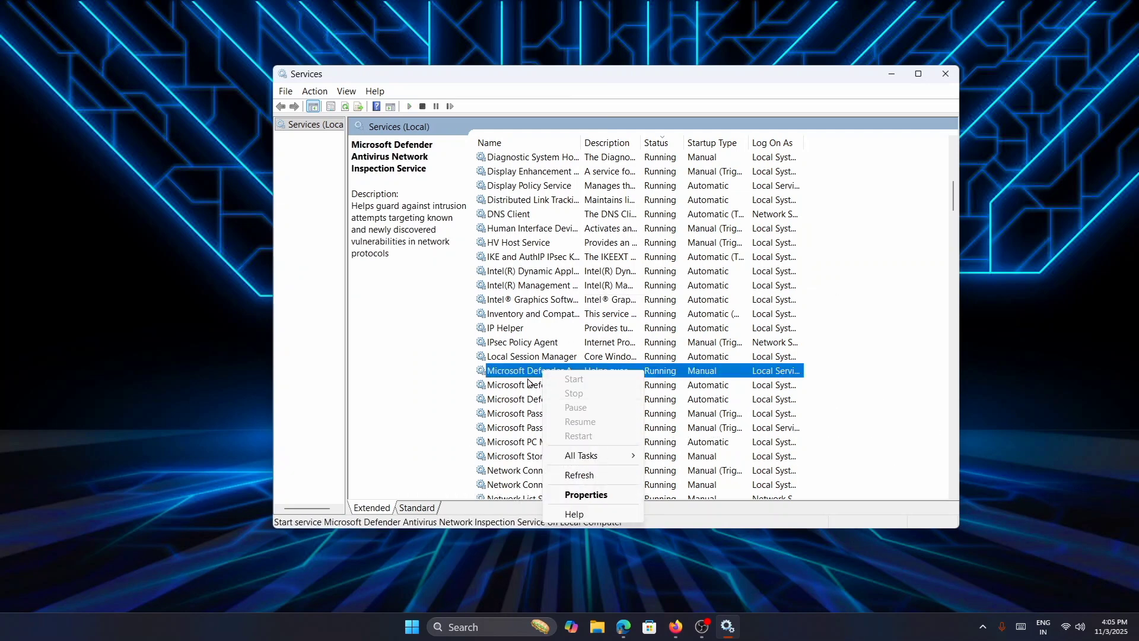
pyautogui.rightClick(498, 398)
pyautogui.press('Escape')
# Step: Stop the Print Spooler service
pyautogui.scroll(-2, 746, 323)
pyautogui.scroll(-2, 747, 323)
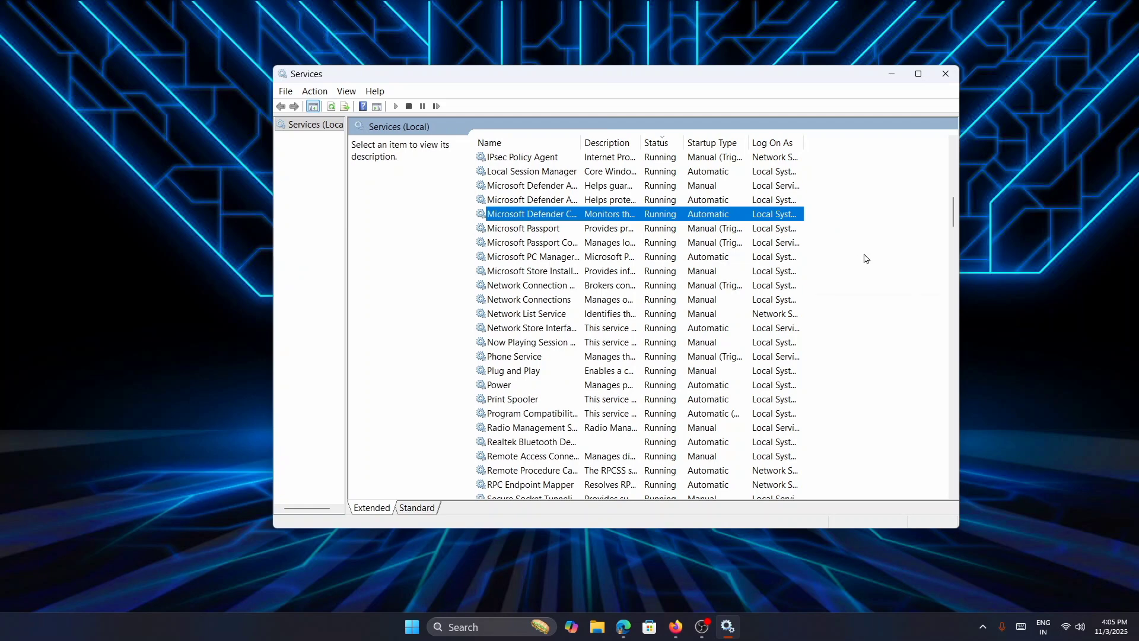
pyautogui.rightClick(525, 401)
pyautogui.click(555, 420)
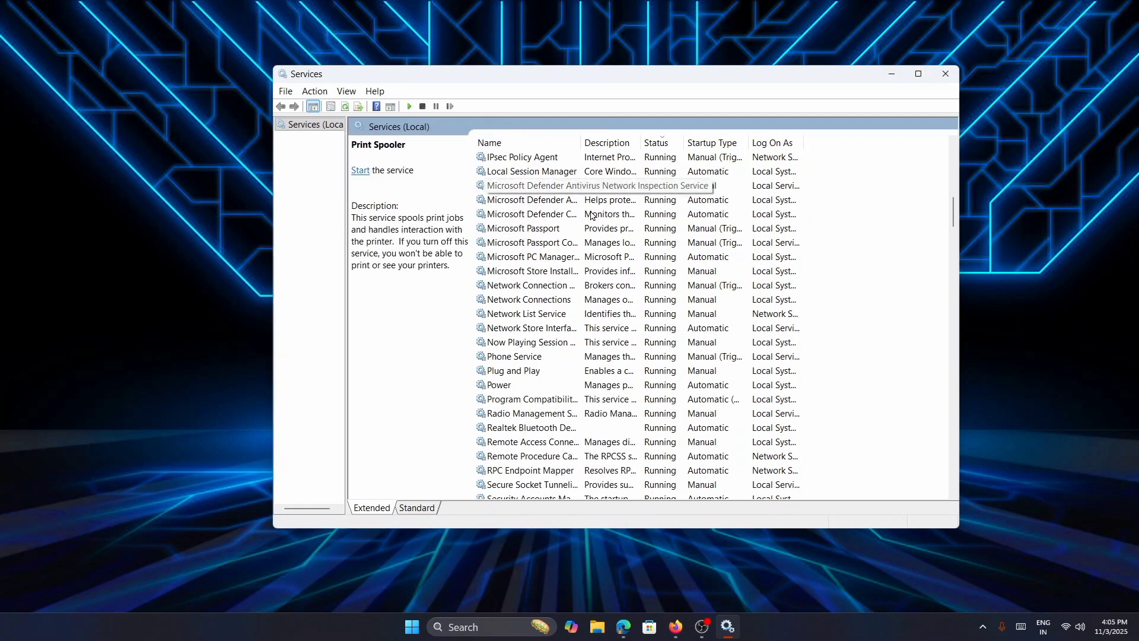
# Step: Look through the whole list of running services for others that are not needed
pyautogui.scroll(-1, 591, 245)
pyautogui.scroll(-3, 591, 245)
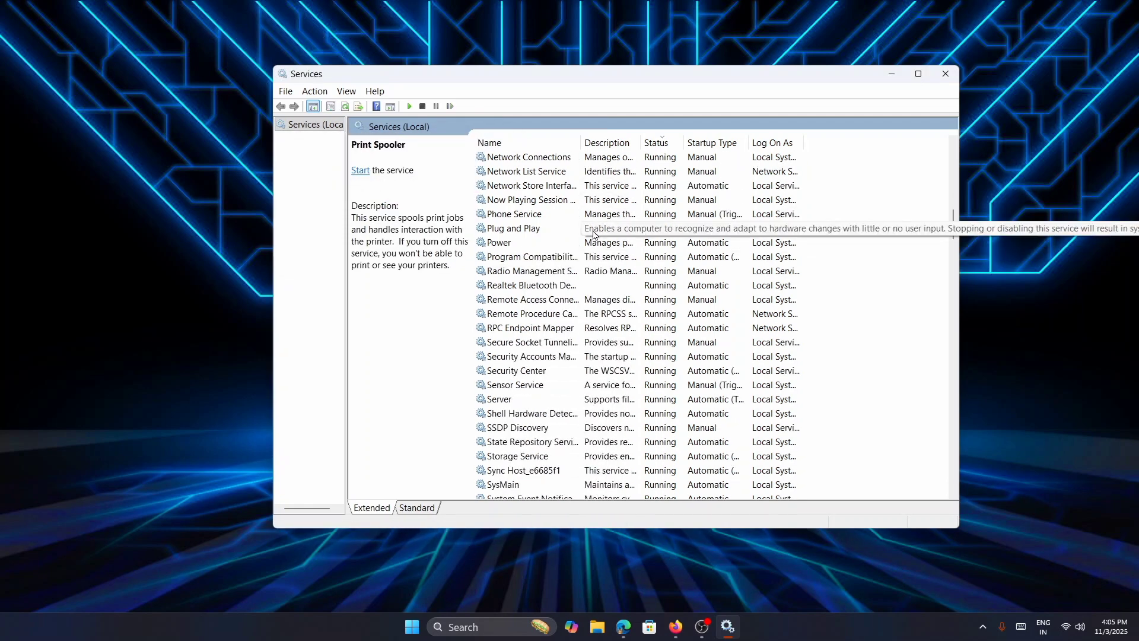
pyautogui.scroll(-6, 585, 243)
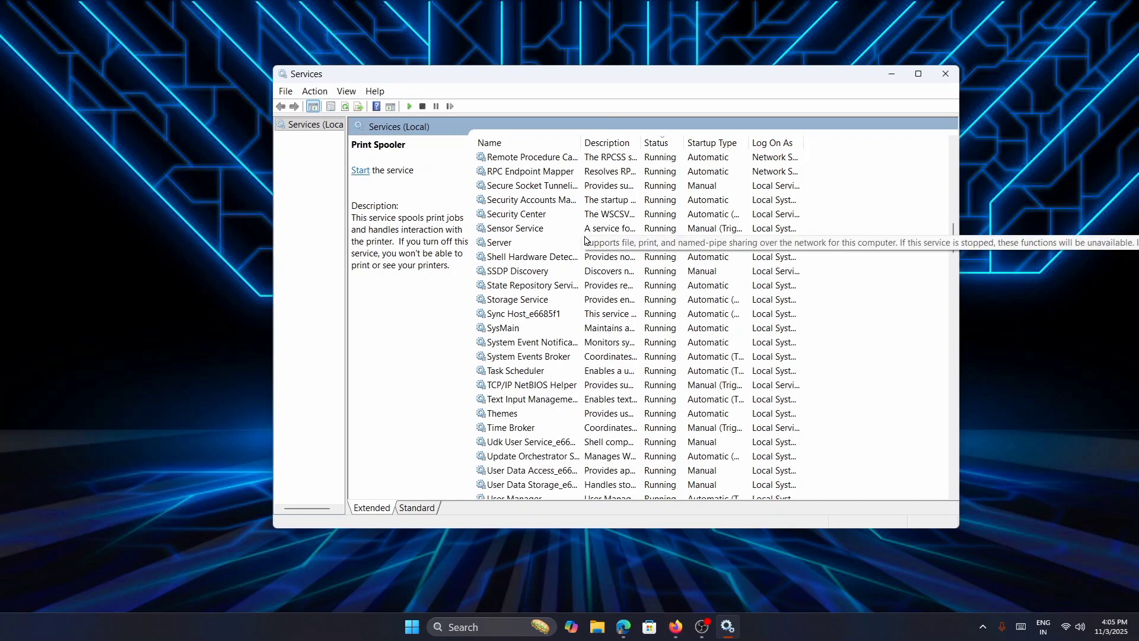
pyautogui.scroll(-6, 585, 239)
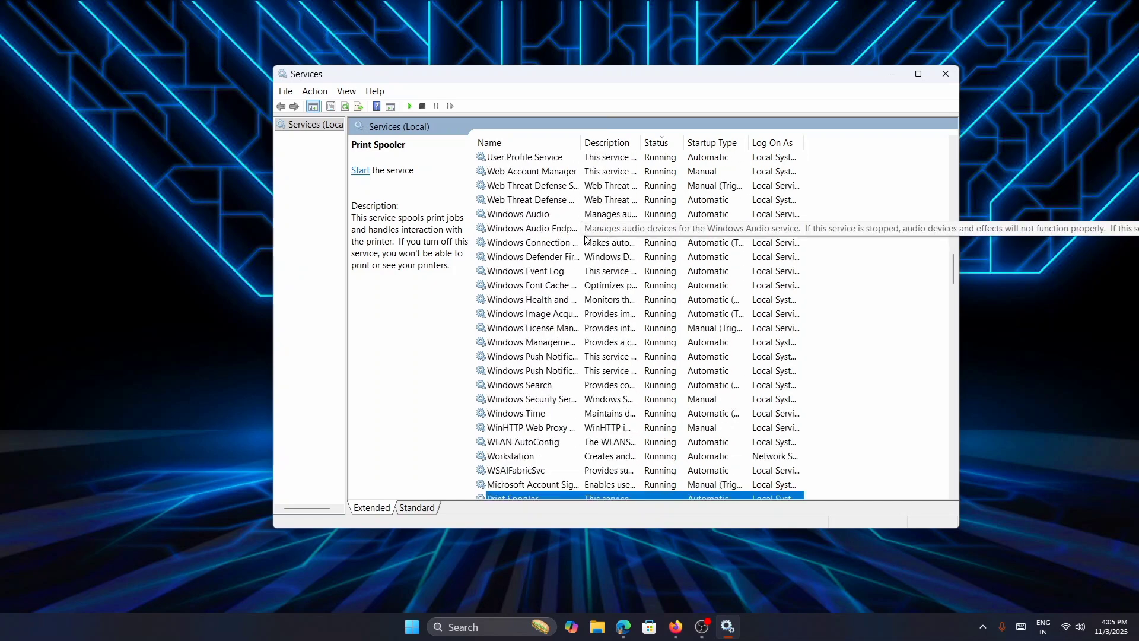
pyautogui.scroll(-1, 584, 239)
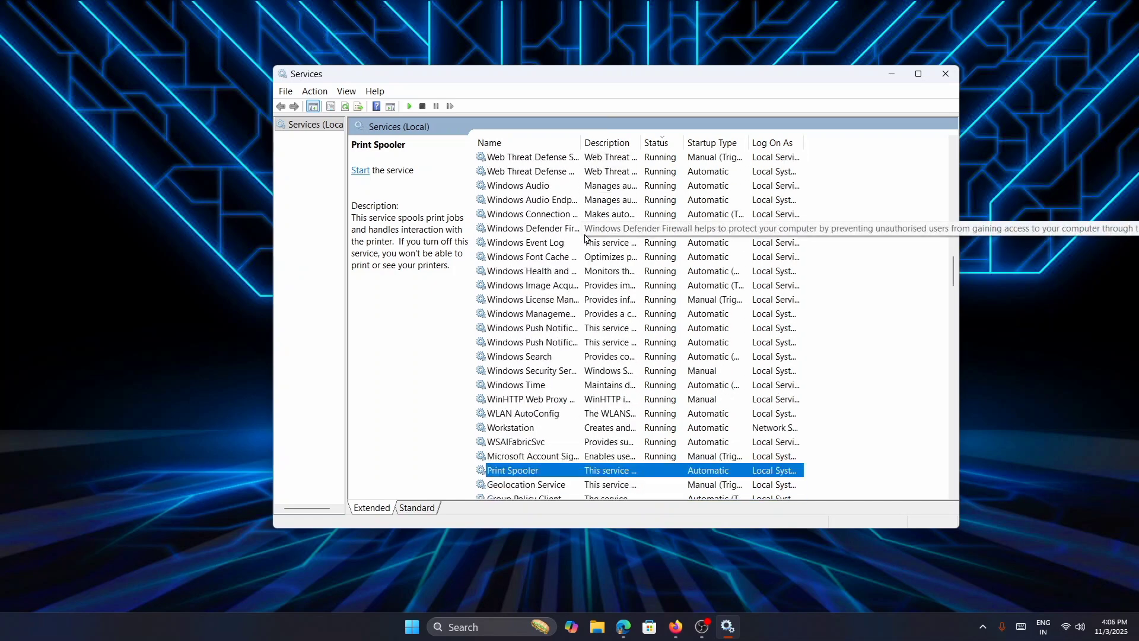
pyautogui.click(585, 235)
pyautogui.scroll(1, 578, 232)
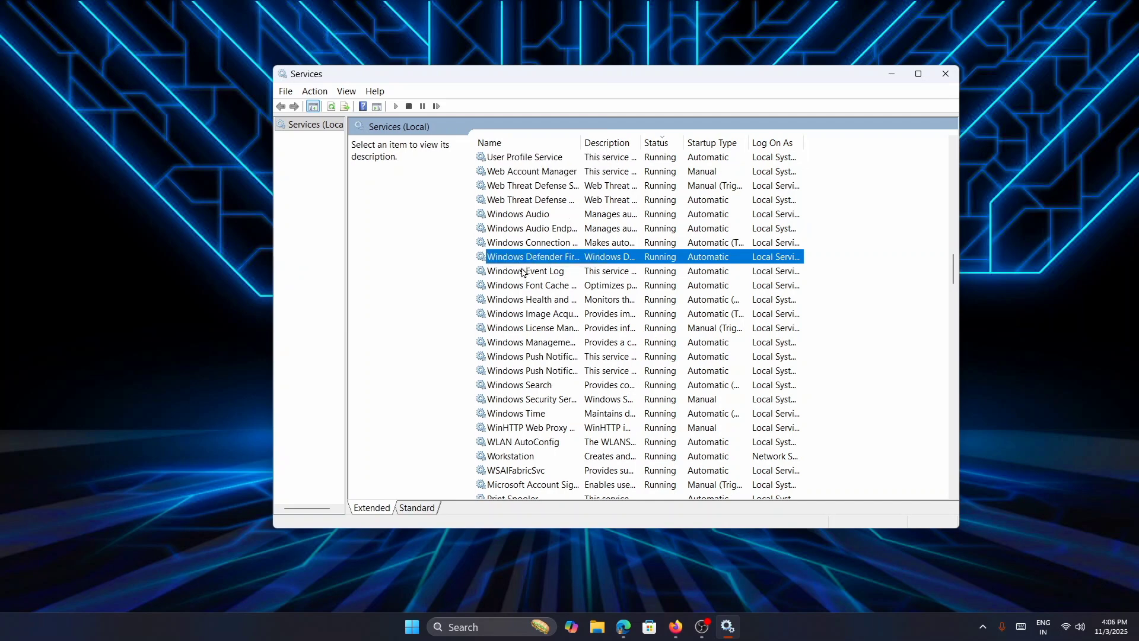
pyautogui.scroll(-2, 523, 271)
pyautogui.scroll(6, 524, 271)
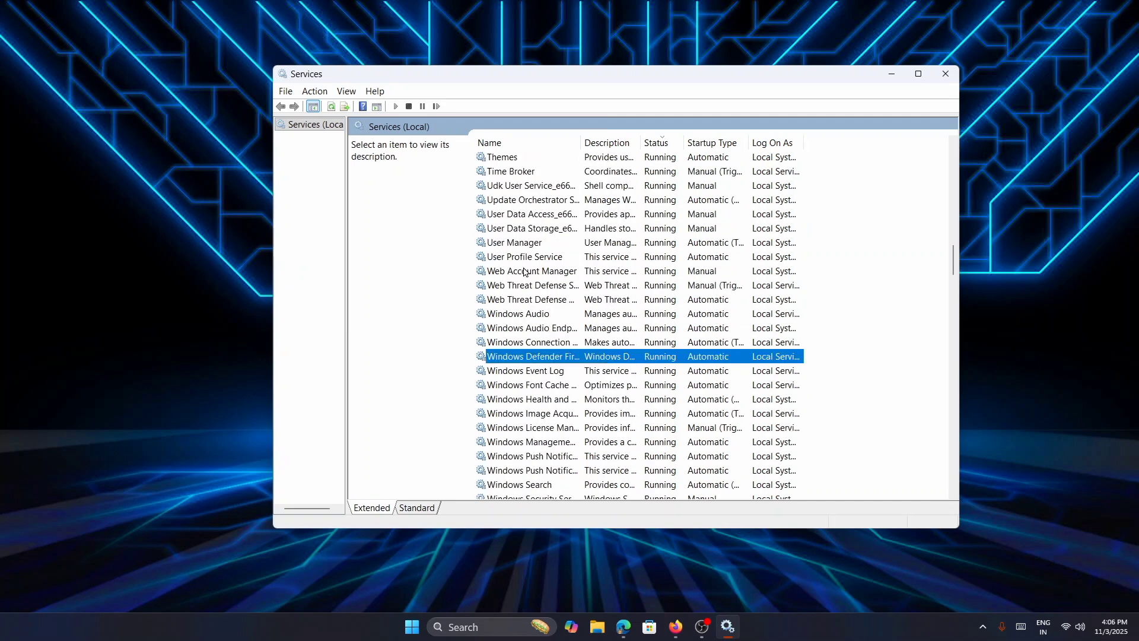
pyautogui.scroll(2, 526, 268)
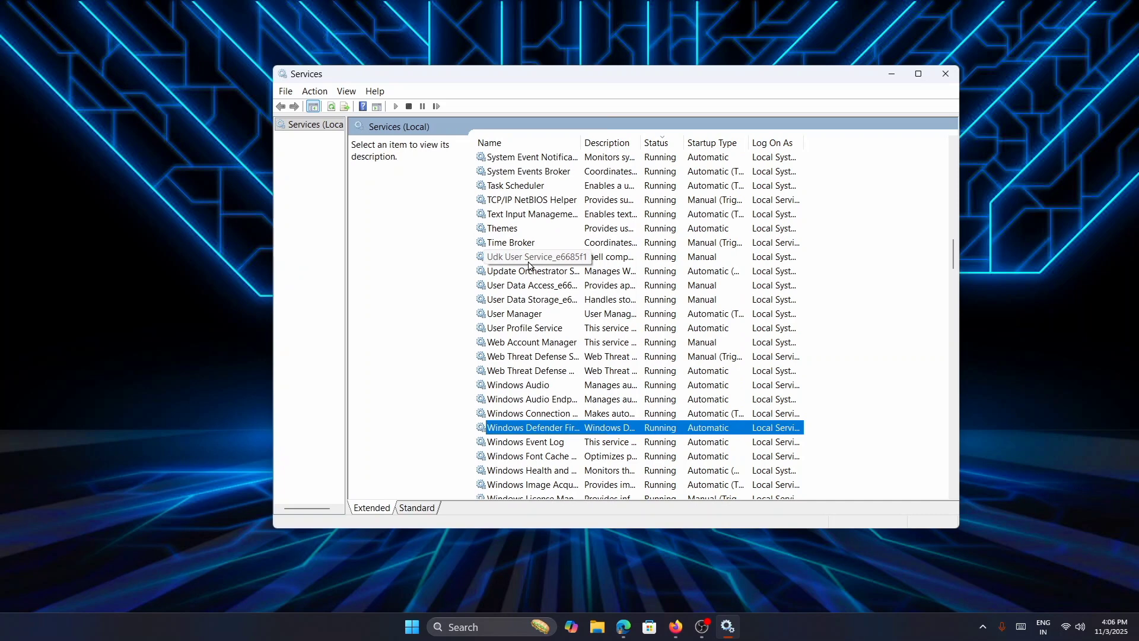
pyautogui.scroll(7, 528, 265)
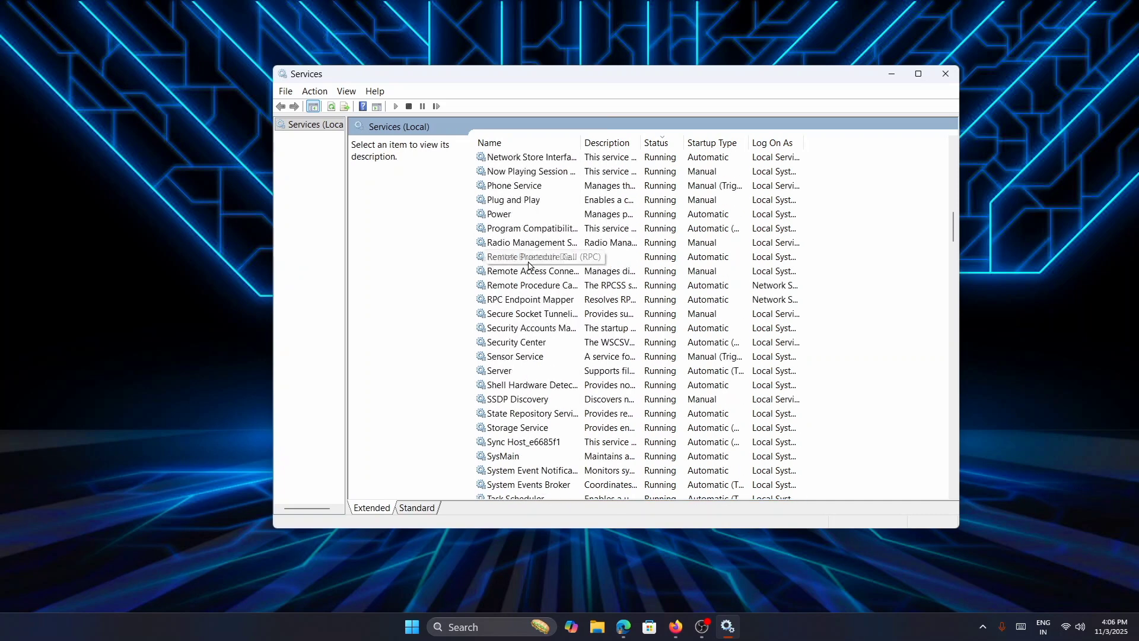
pyautogui.scroll(5, 529, 265)
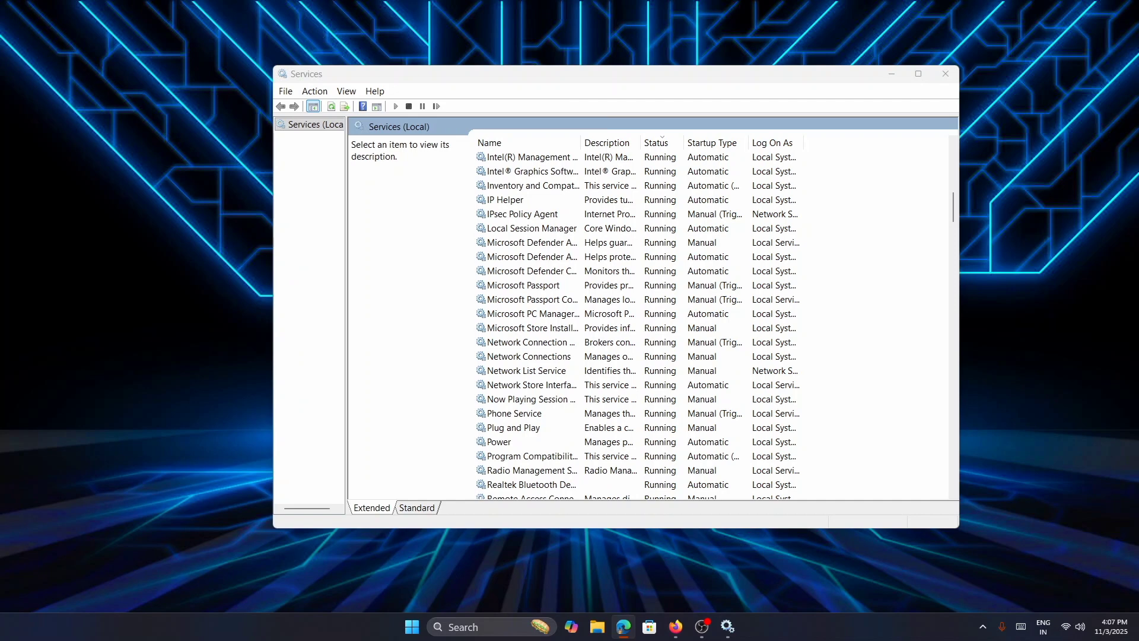
pyautogui.scroll(9, 604, 330)
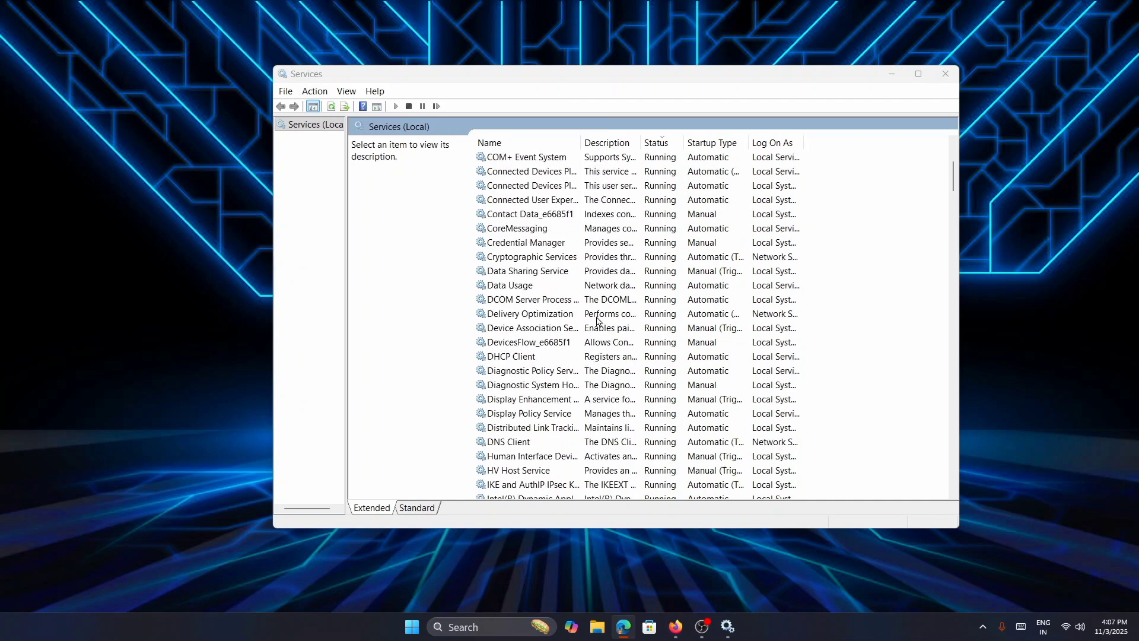
# Step: Widen the Name column to show full service names and stop Connected User Experiences and Telemetry
pyautogui.moveTo(581, 144); pyautogui.dragTo(705, 152)
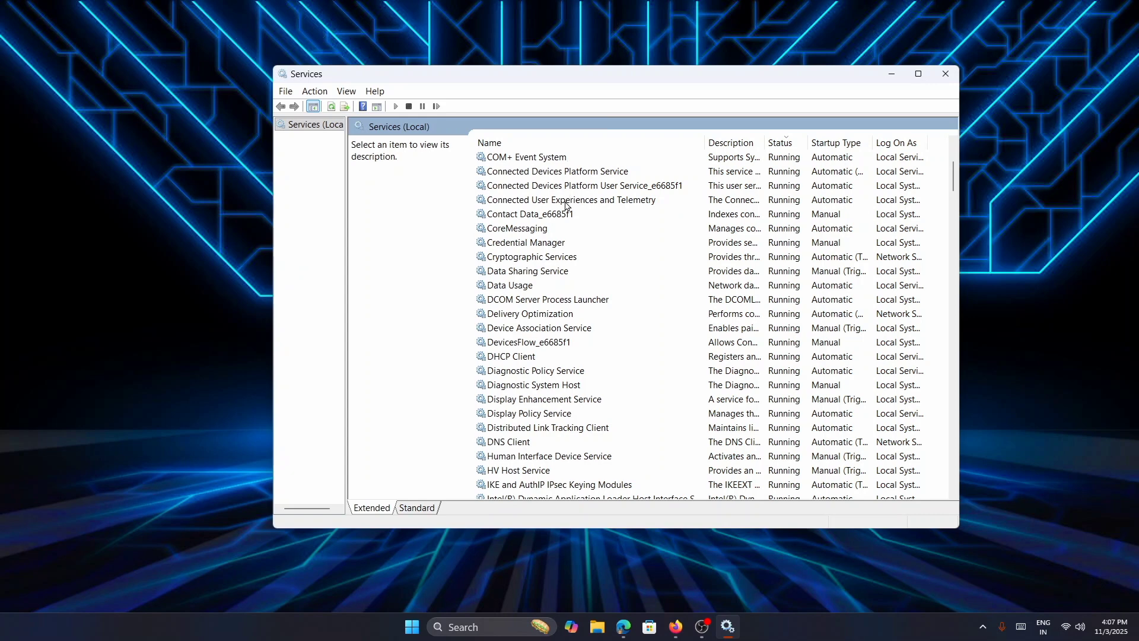
pyautogui.rightClick(565, 206)
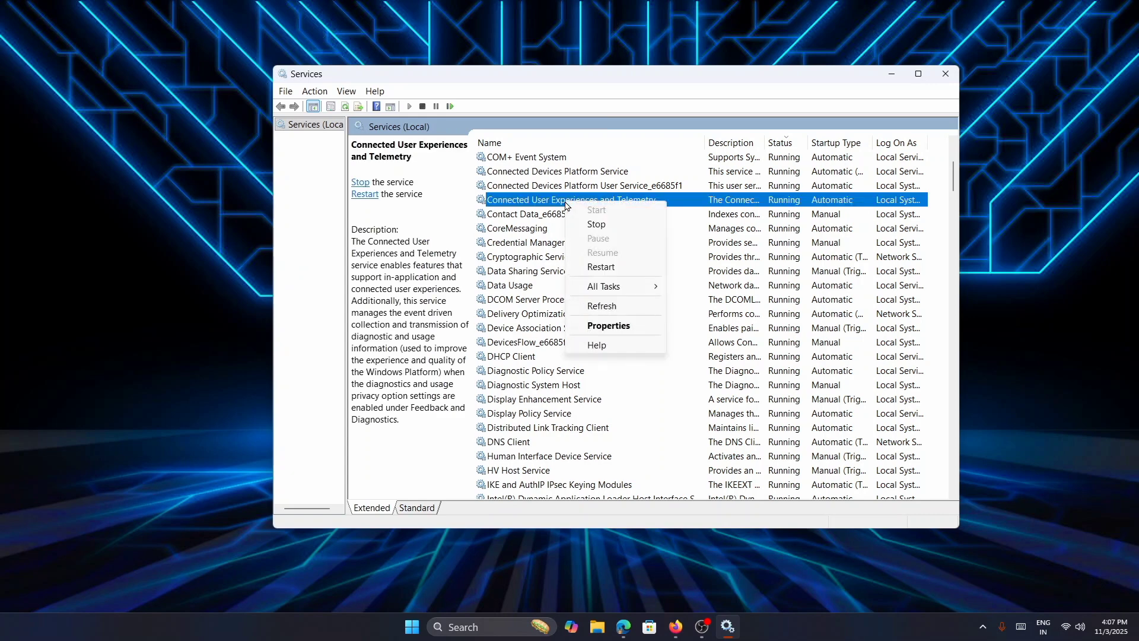
pyautogui.click(611, 226)
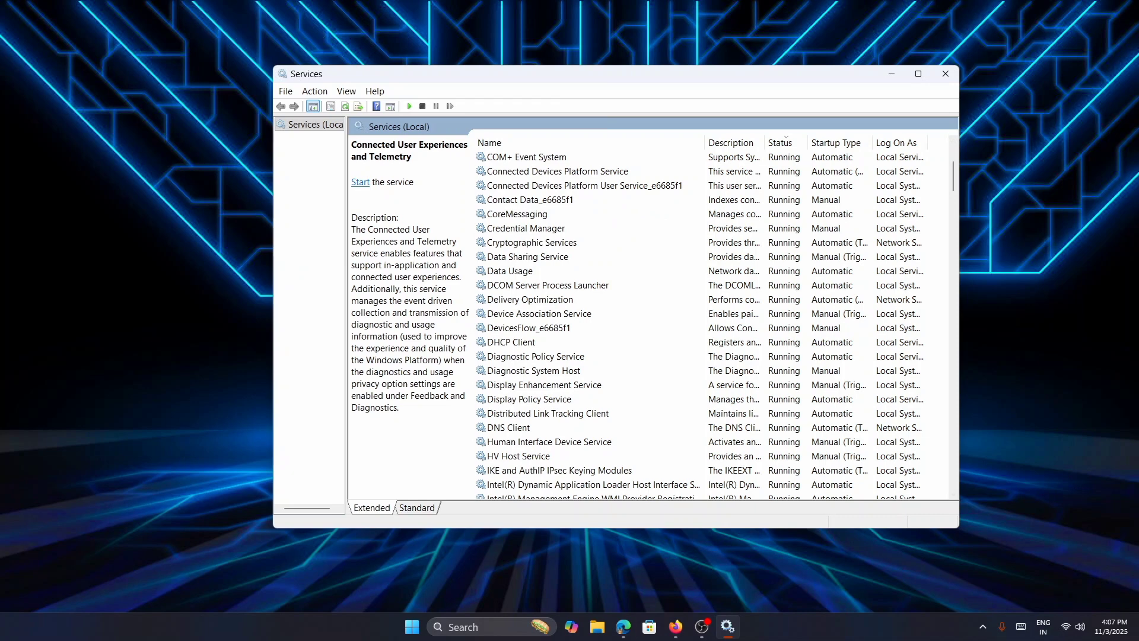
# Step: Stop the Windows Event Log service
pyautogui.click(623, 627)
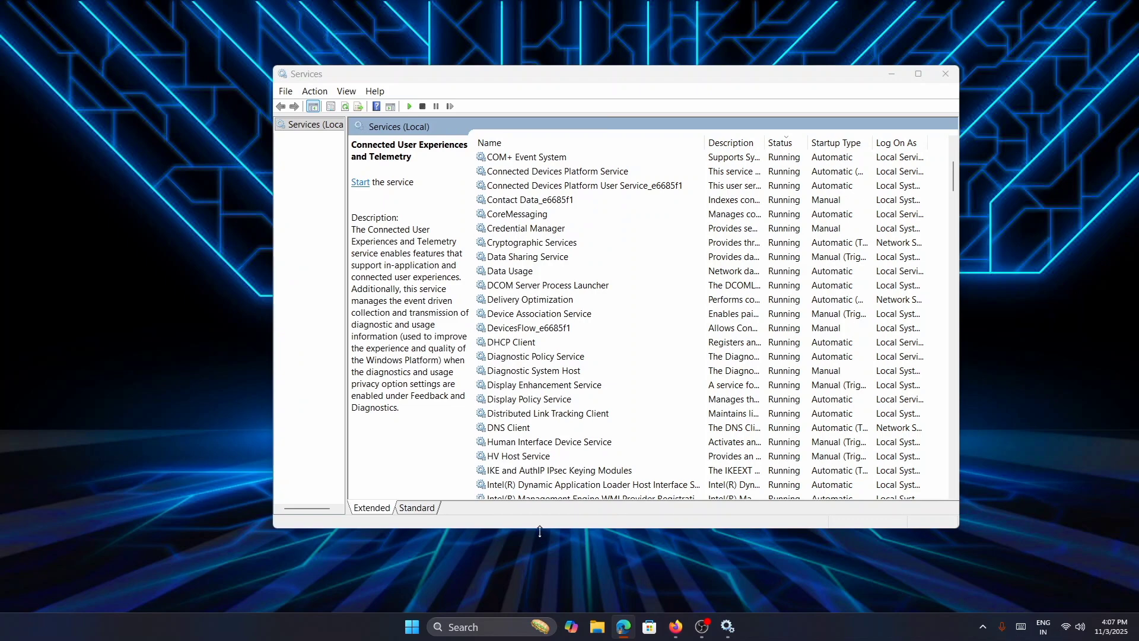
pyautogui.scroll(-20, 521, 394)
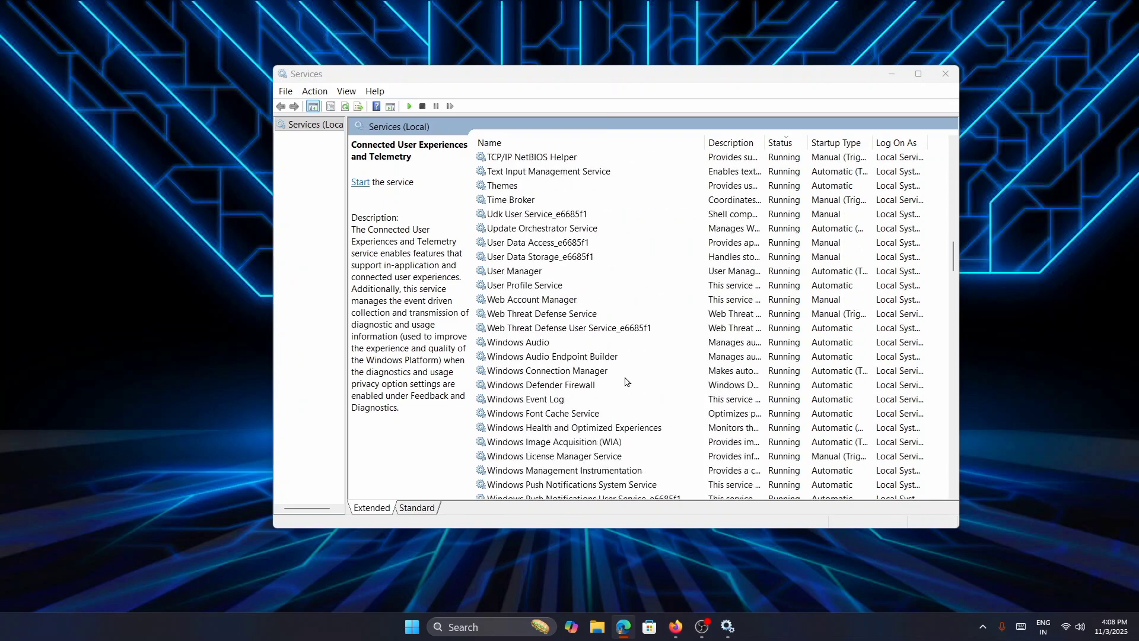
pyautogui.scroll(-1, 626, 382)
pyautogui.click(554, 357)
pyautogui.click(422, 106)
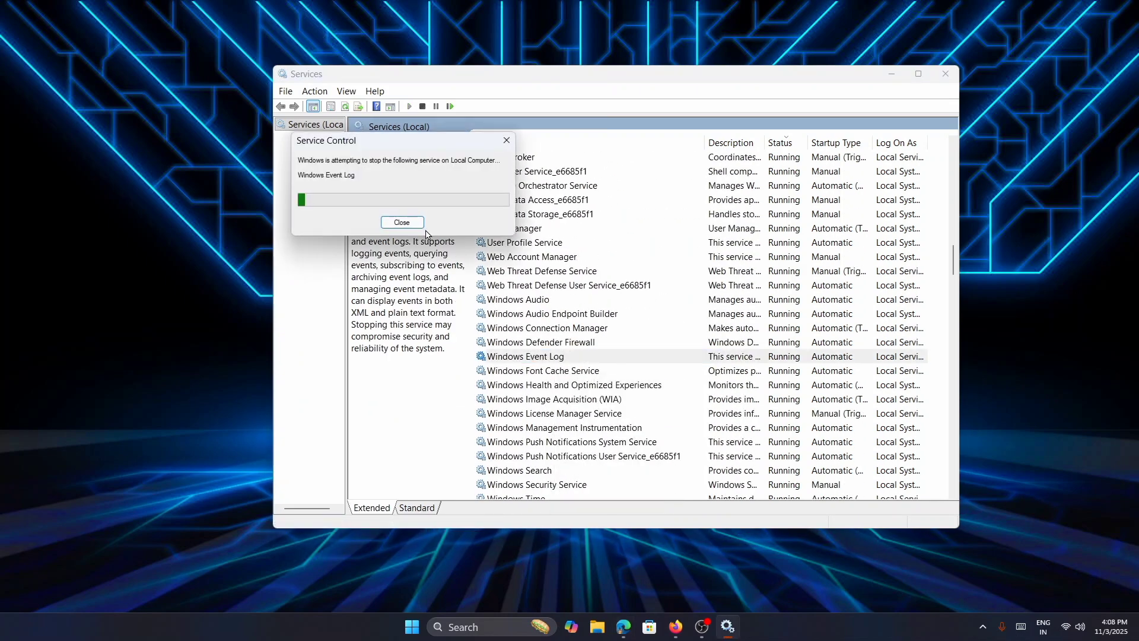
# Step: Check which actions are available for the Windows Defender Firewall service
pyautogui.rightClick(566, 347)
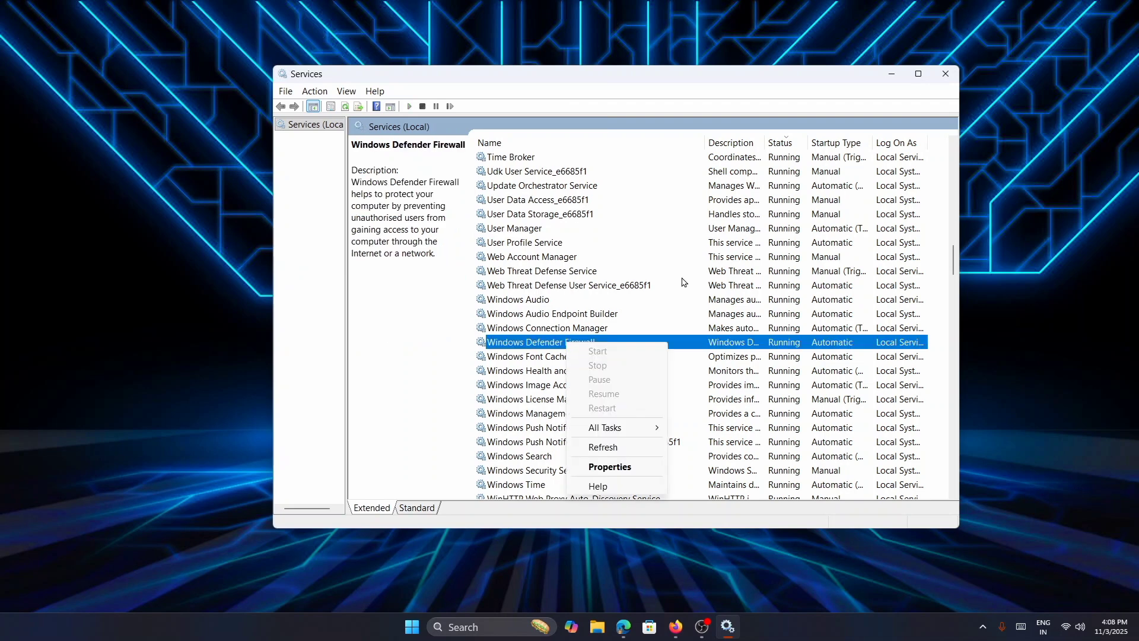
pyautogui.click(675, 268)
pyautogui.scroll(-1, 599, 326)
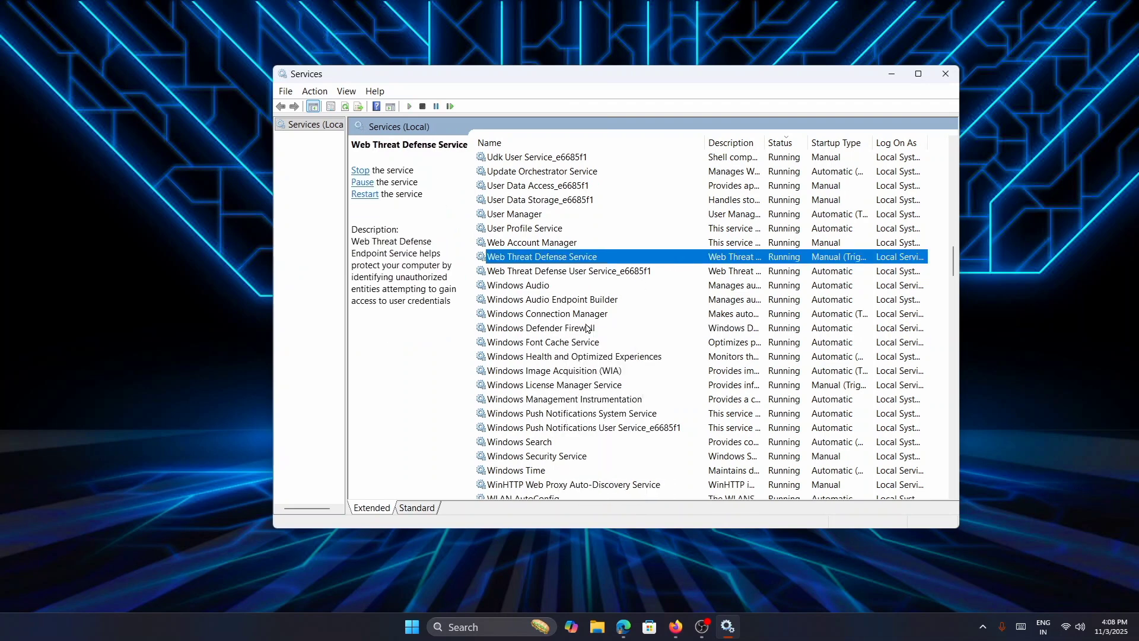
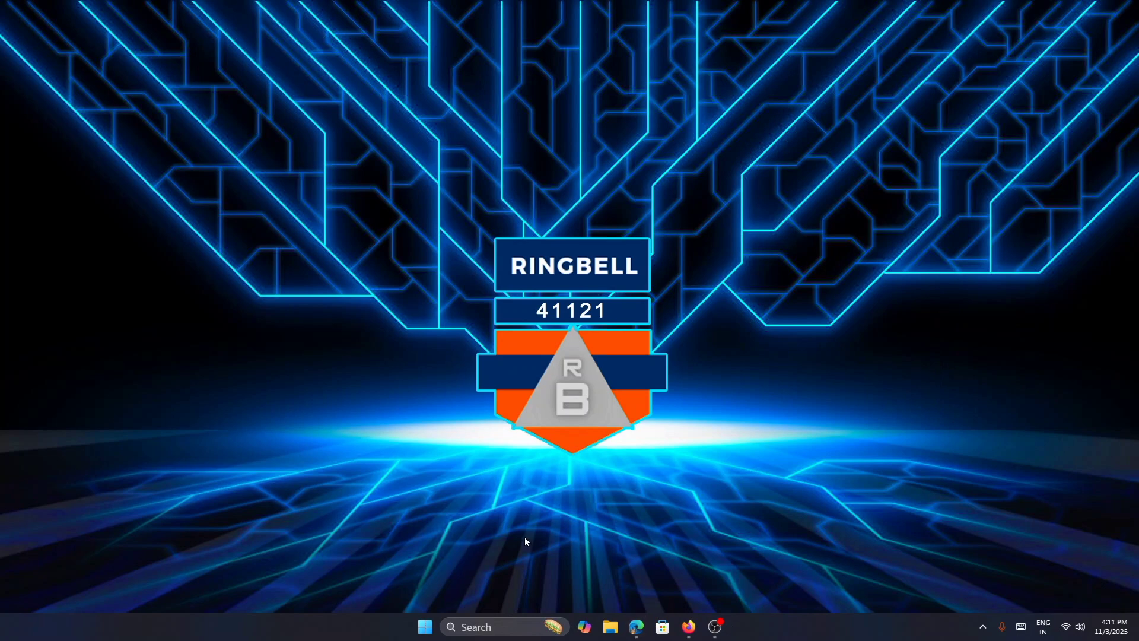
# Step: Run sysdm.cpl to open System Properties and move its window nearer the centre of the desktop
pyautogui.rightClick(427, 629)
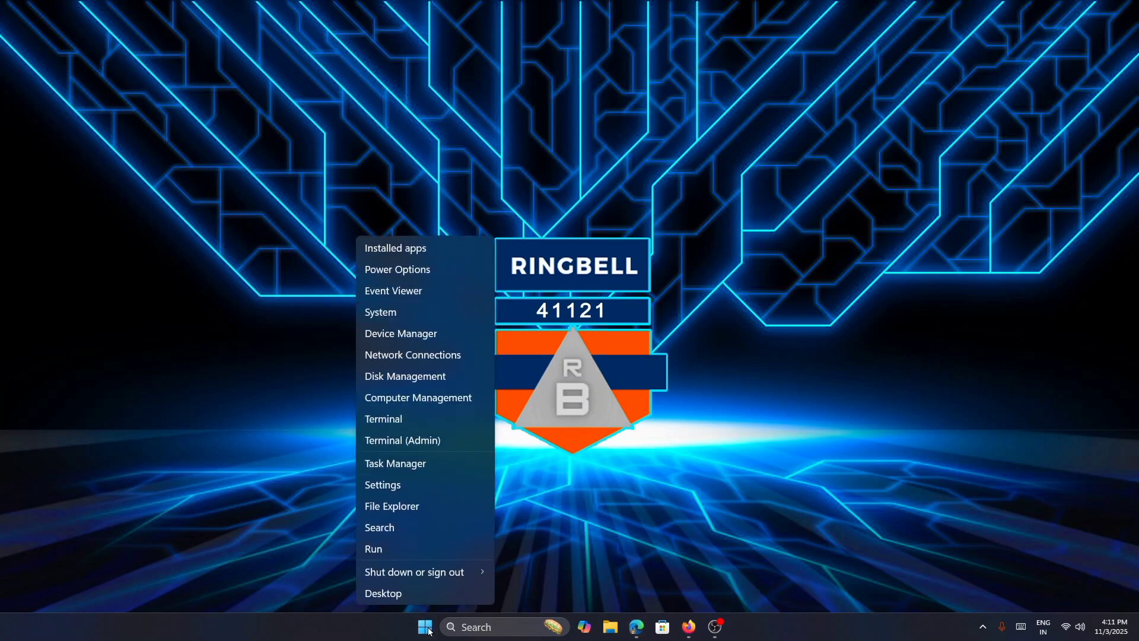
pyautogui.click(391, 550)
pyautogui.moveTo(157, 458); pyautogui.dragTo(569, 420)
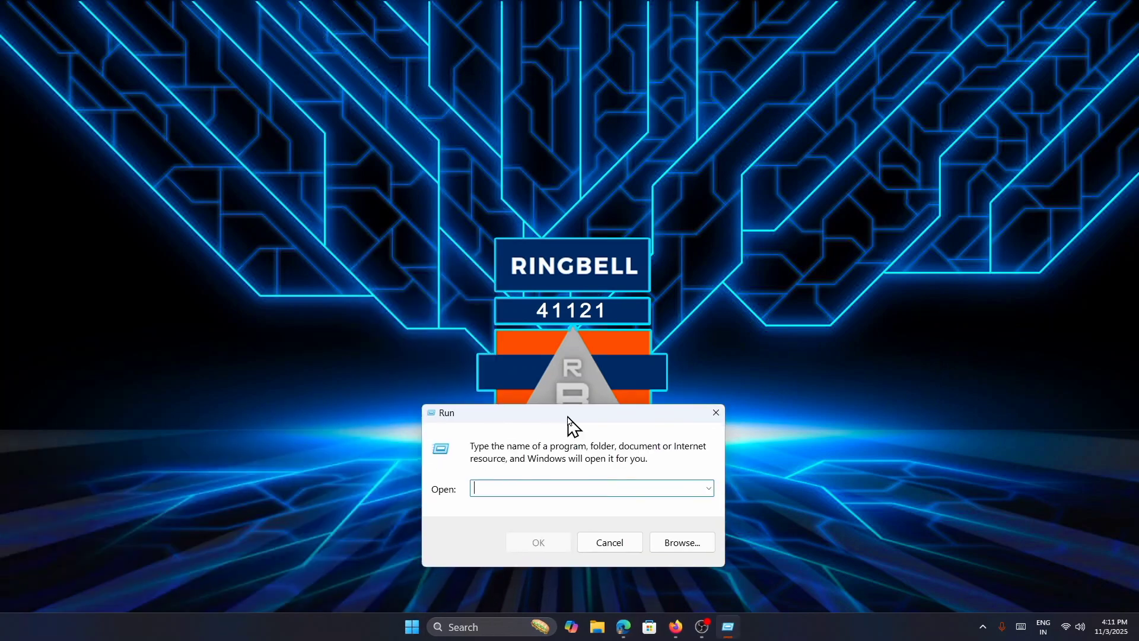
pyautogui.write('sysdm.cpl')
pyautogui.press('Return')
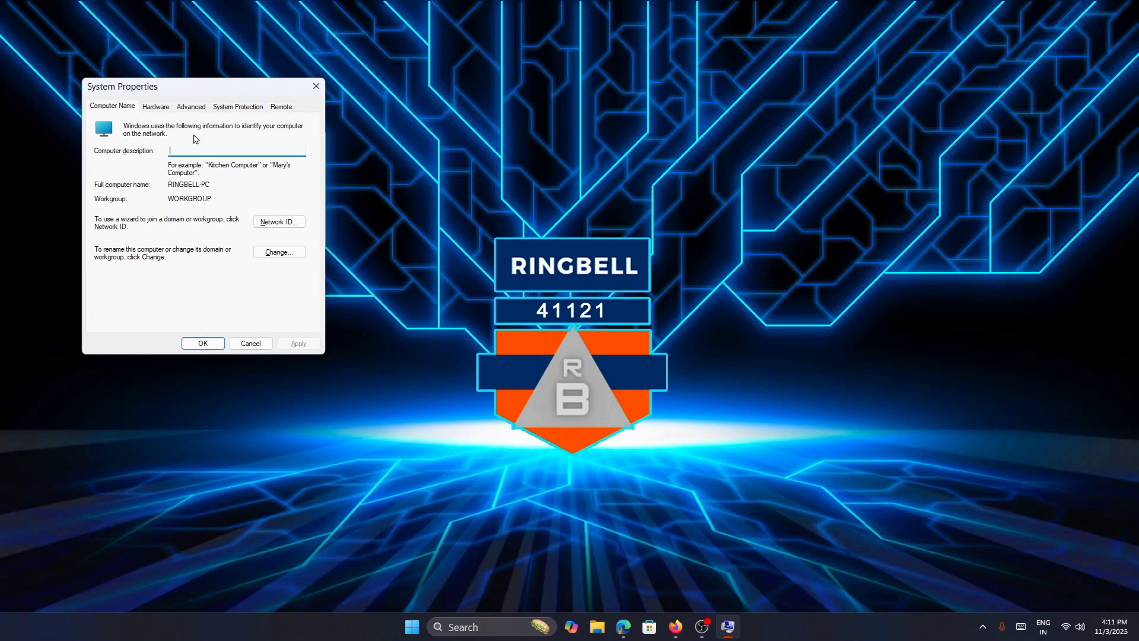
pyautogui.moveTo(183, 90); pyautogui.dragTo(433, 93)
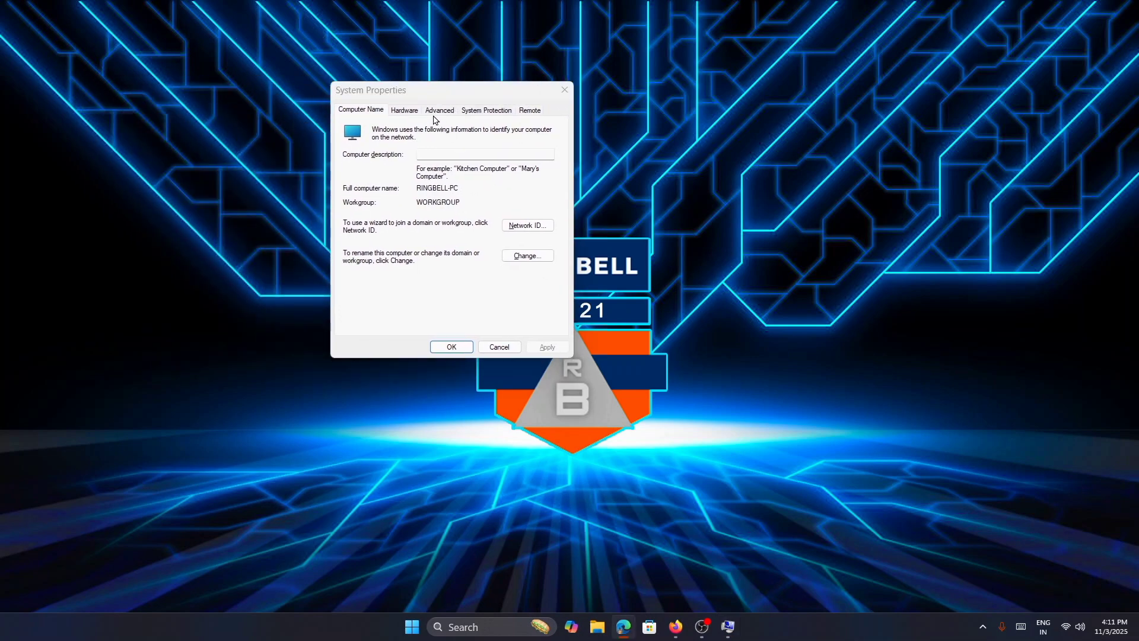
# Step: Set the Windows visual effects to "Adjust for best performance", apply the change and close System Properties
pyautogui.click(437, 112)
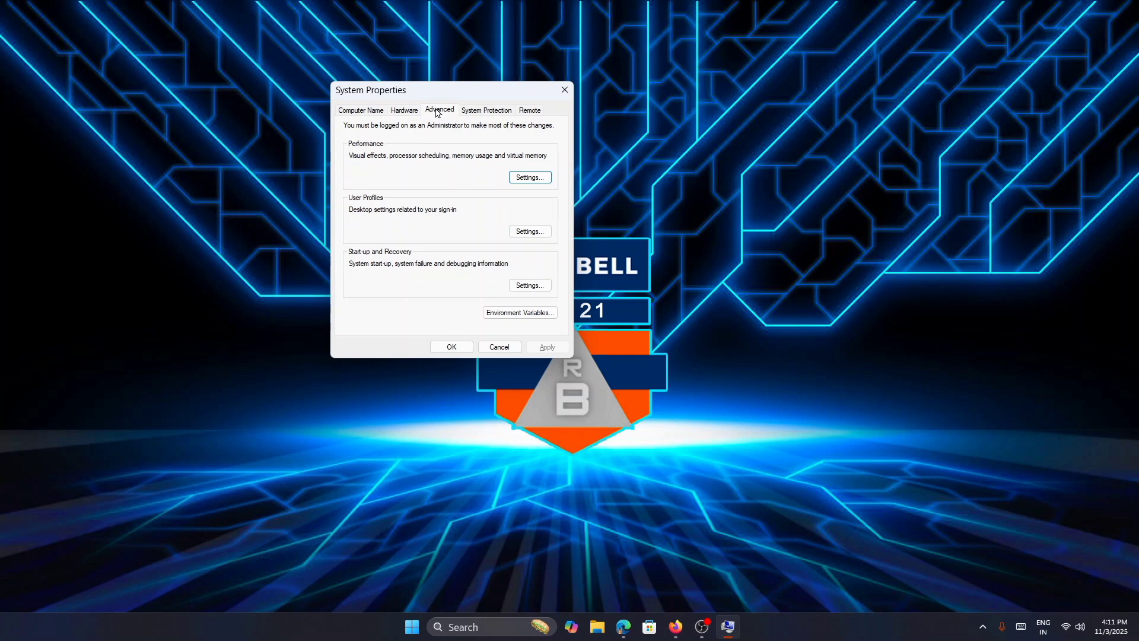
pyautogui.click(531, 178)
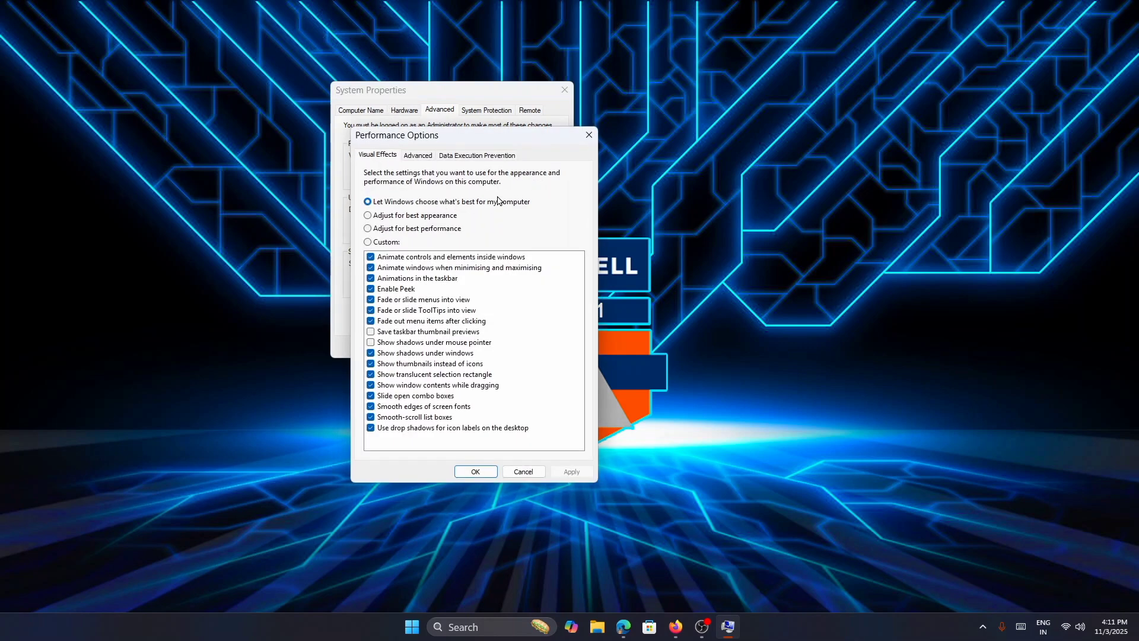
pyautogui.click(368, 227)
pyautogui.click(373, 202)
pyautogui.click(368, 229)
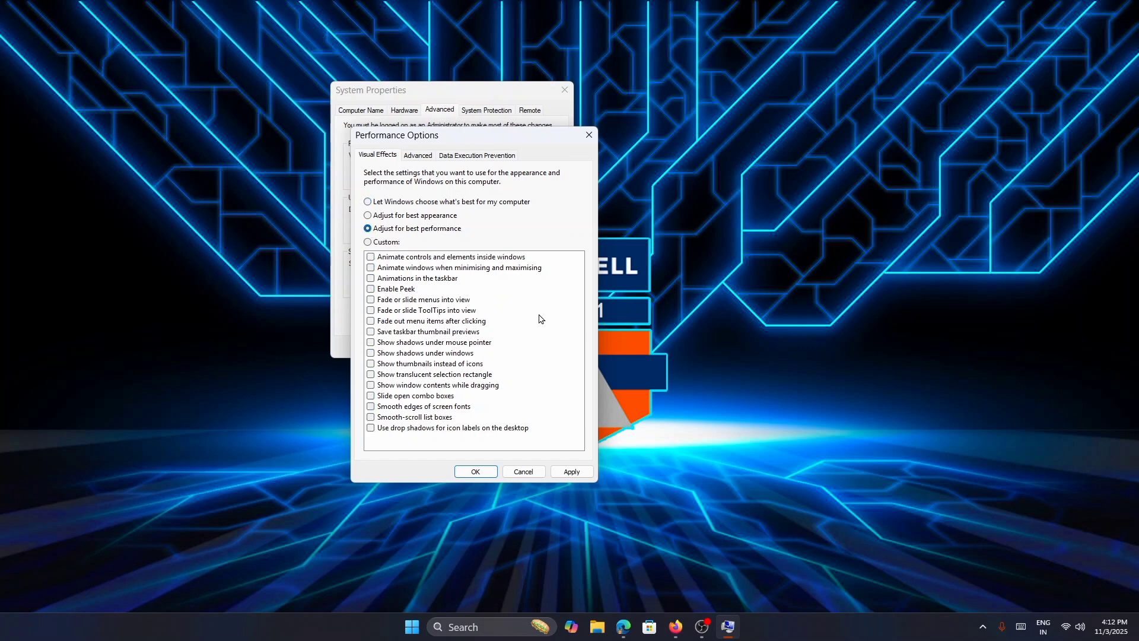
pyautogui.click(572, 470)
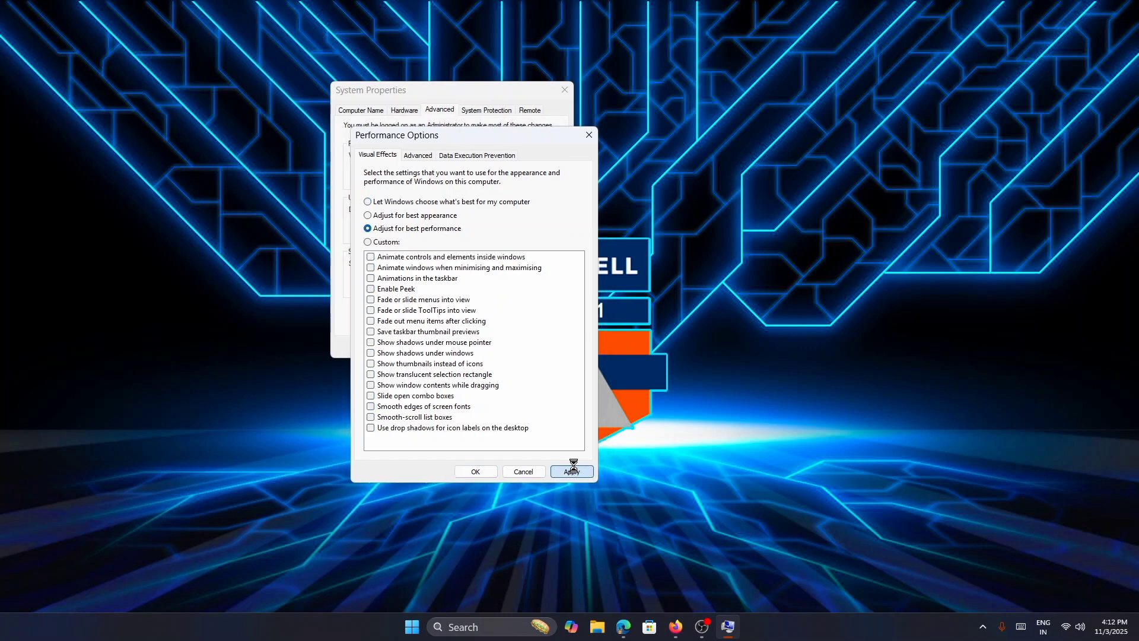
pyautogui.click(489, 472)
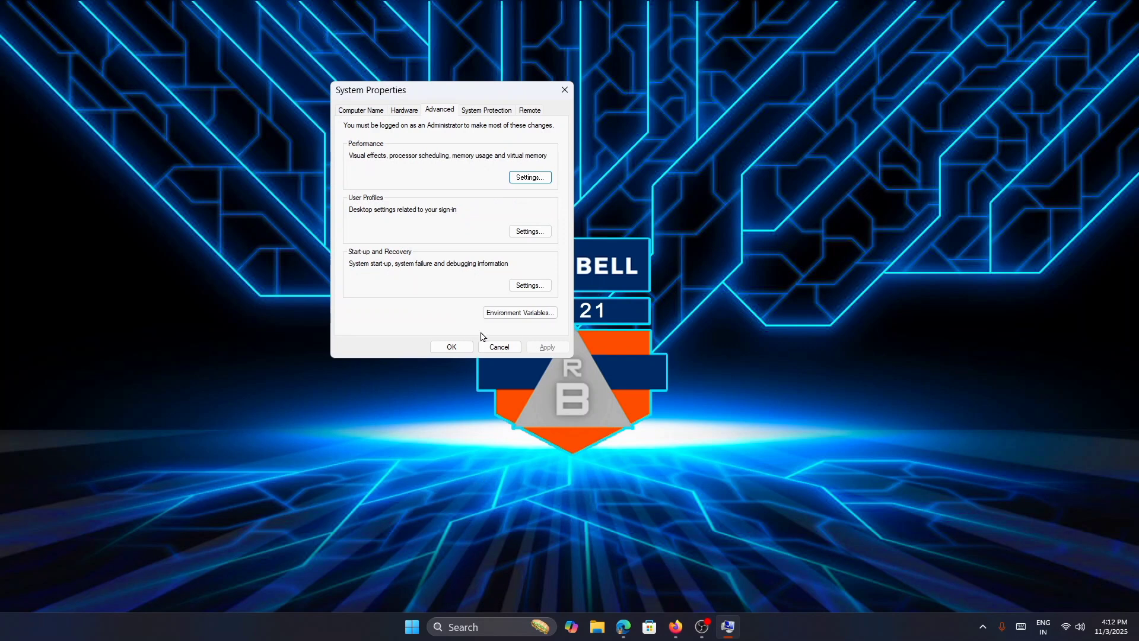
pyautogui.click(452, 347)
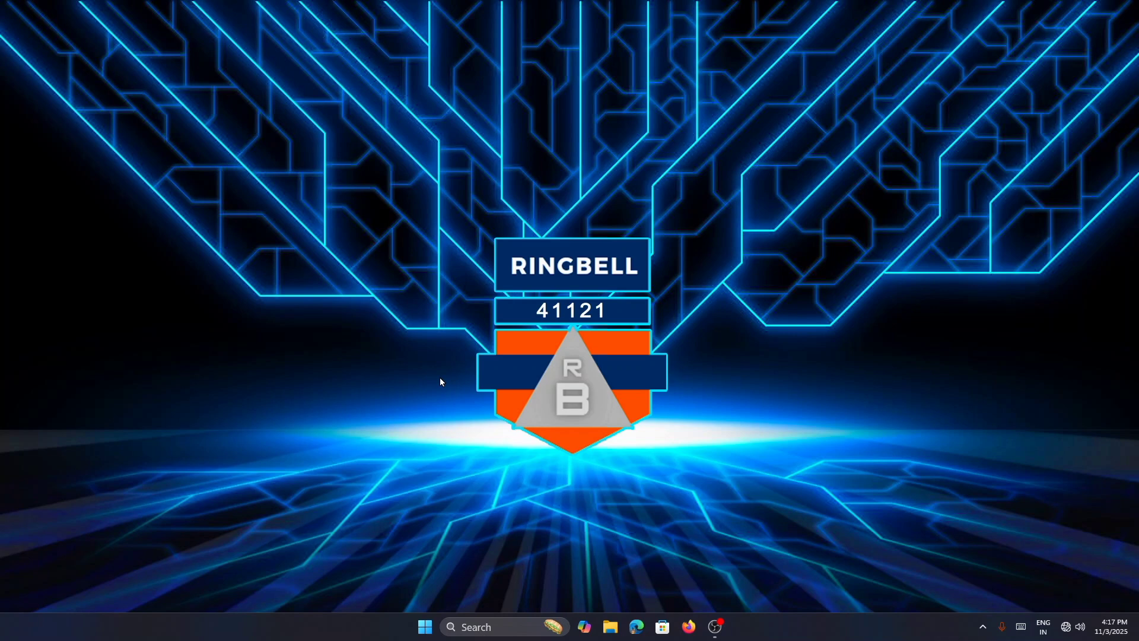
# Step: Open Task Manager and check the CPU performance figures, including the number of running processes
pyautogui.rightClick(422, 635)
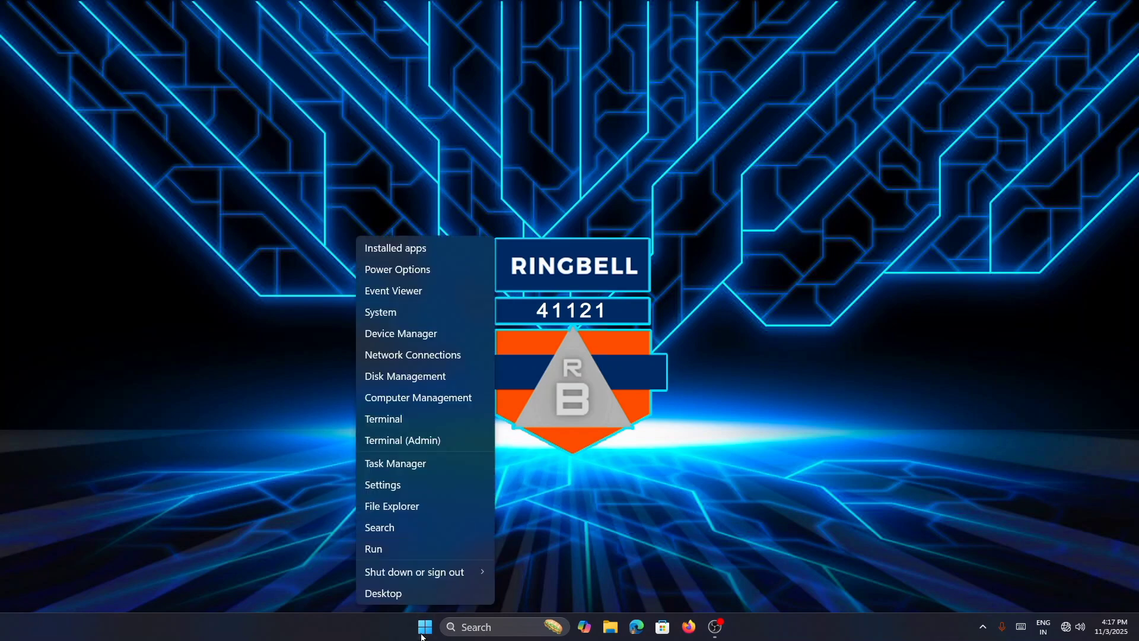
pyautogui.click(403, 468)
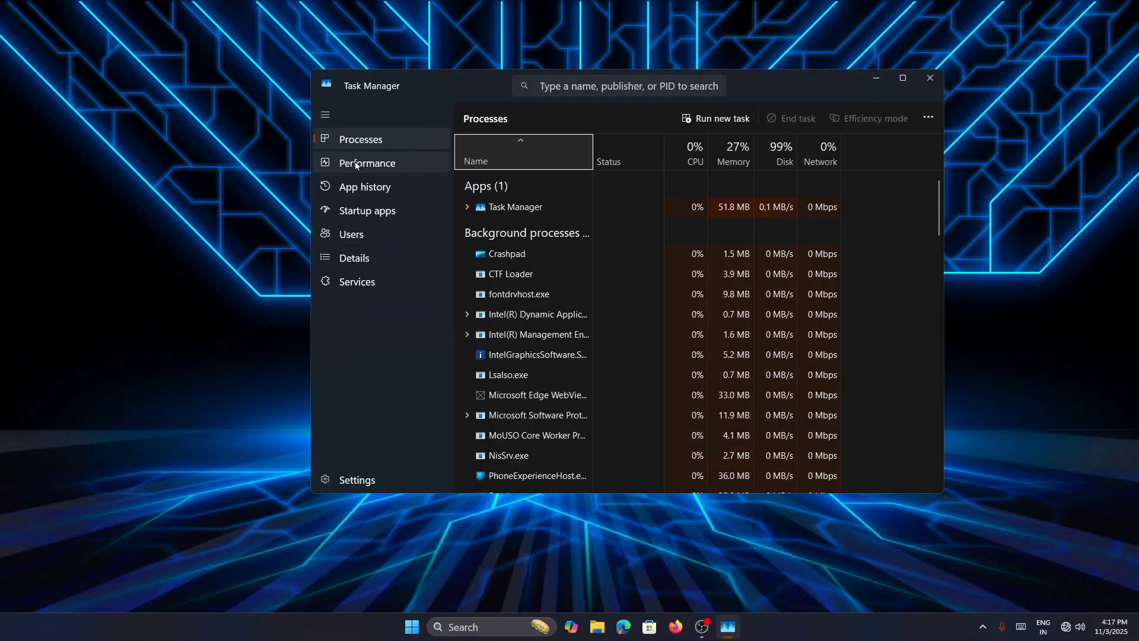
pyautogui.click(355, 162)
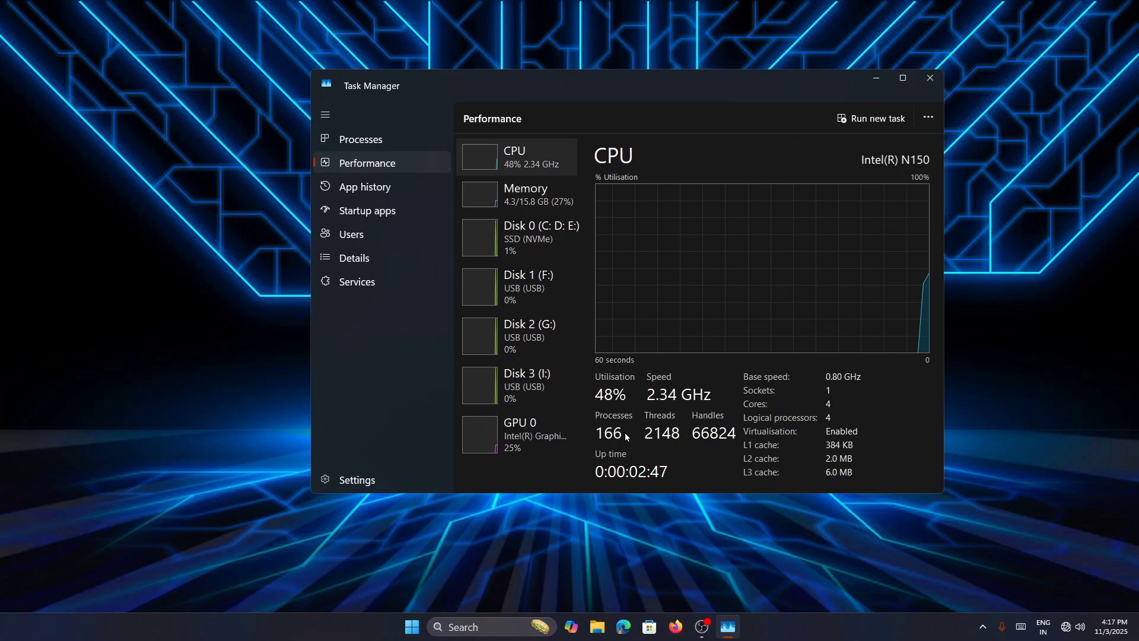